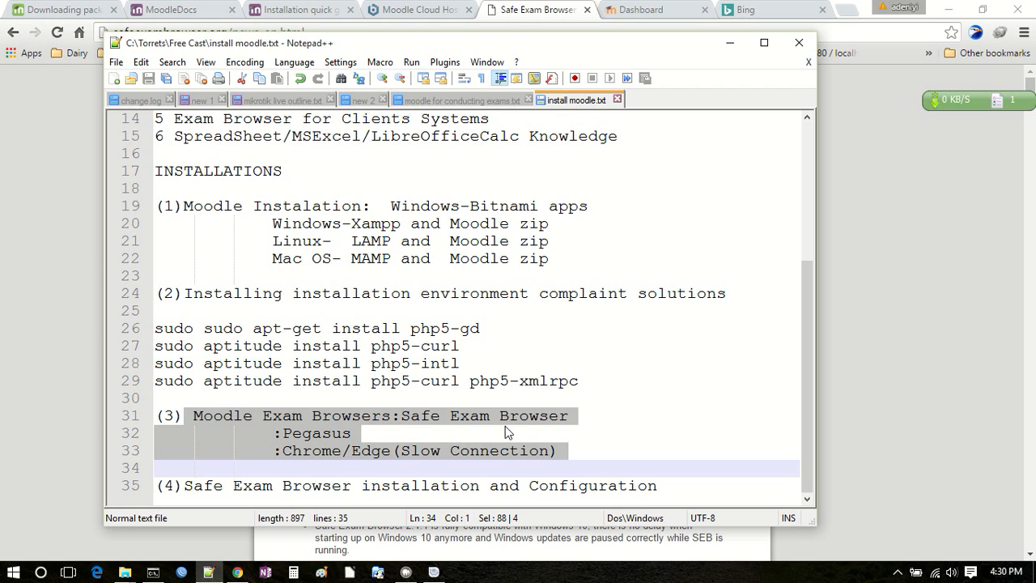
Step: Review the exam browser options listed under Moodle Exam Browsers, highlighting Safe Exam Browser, Pegasus and Chrome/Edge
click(391, 421)
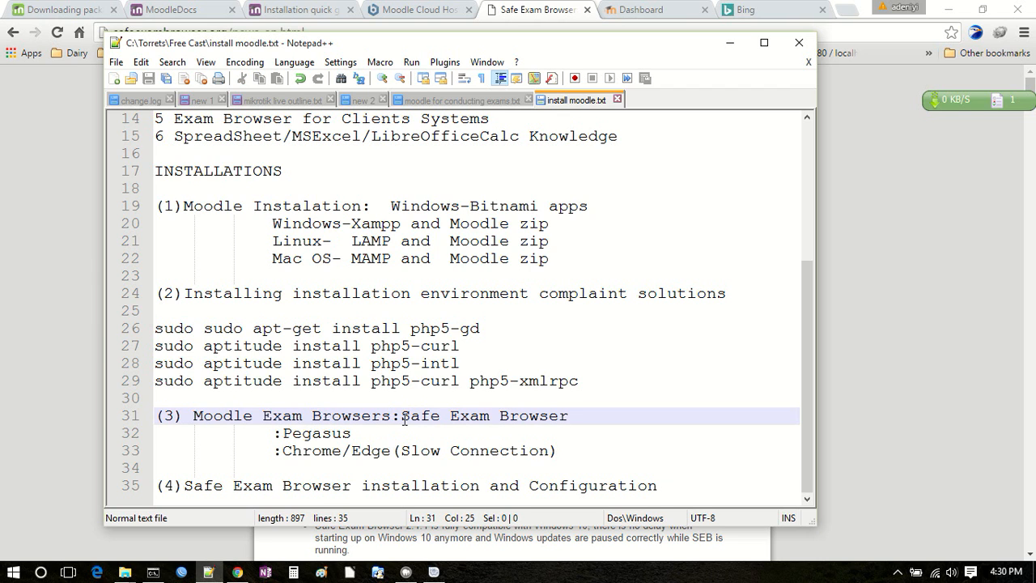
drag(401, 414, 569, 416)
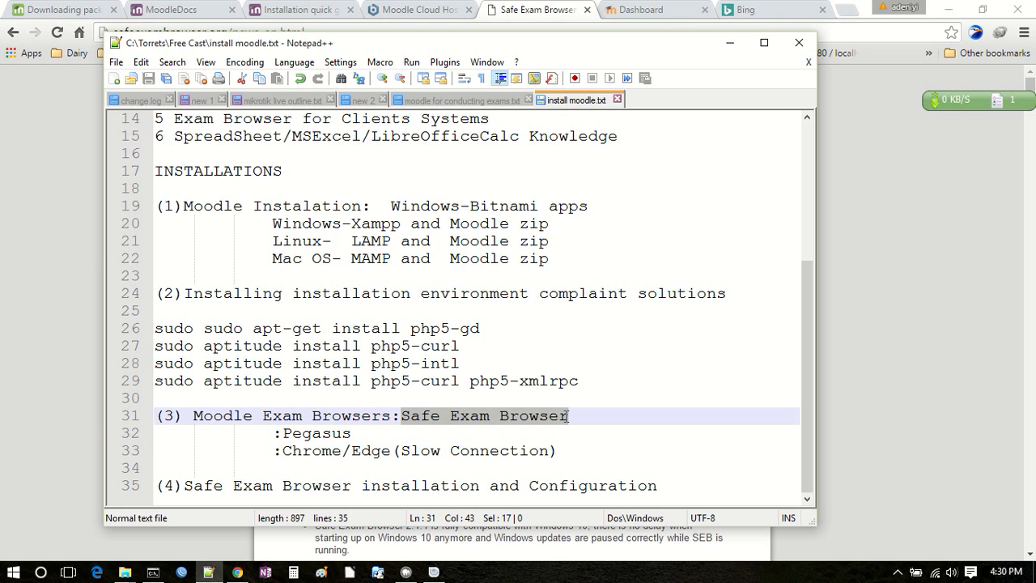
click(306, 434)
drag(360, 433, 325, 463)
drag(540, 464, 392, 450)
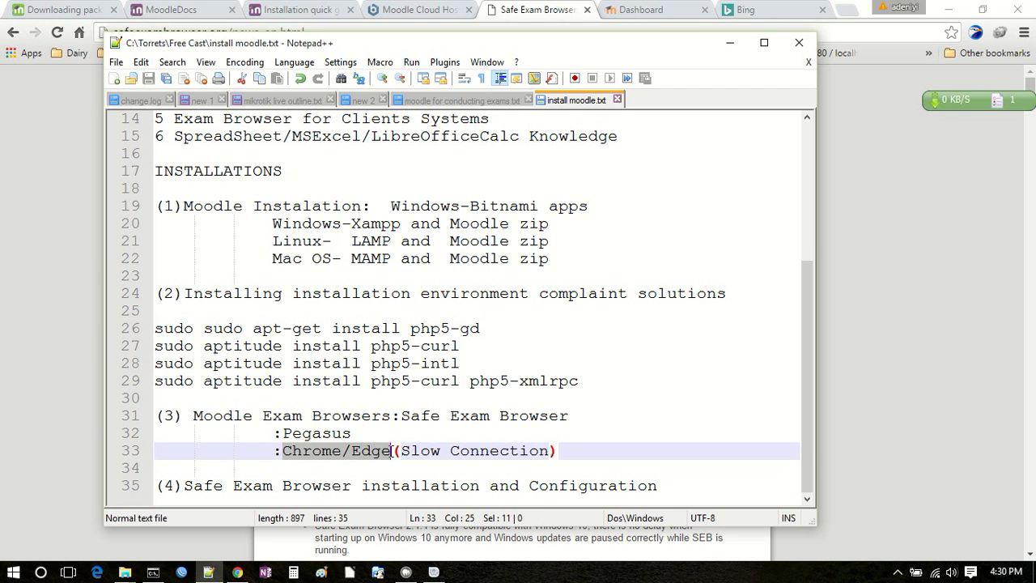
click(420, 451)
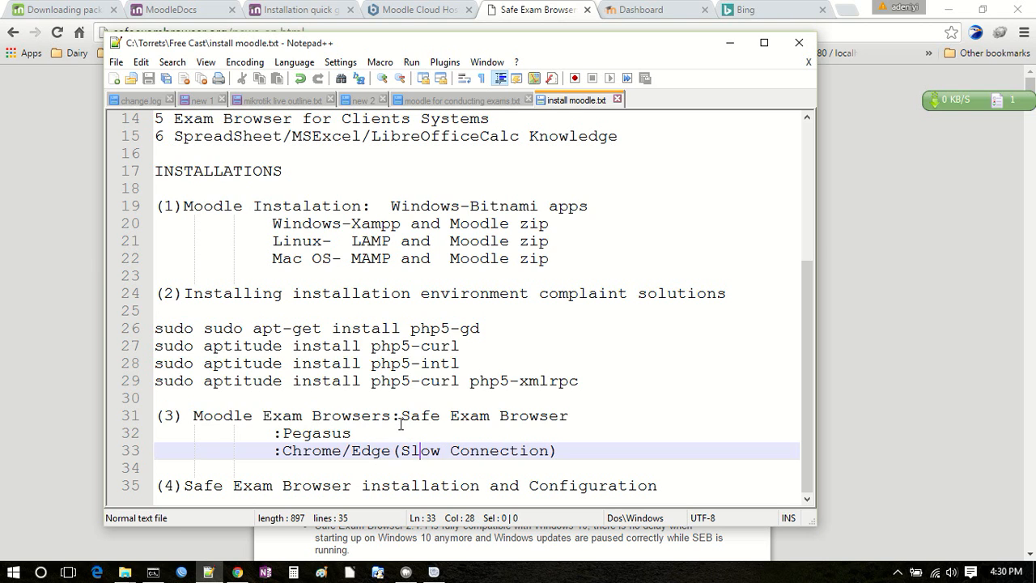
click(576, 415)
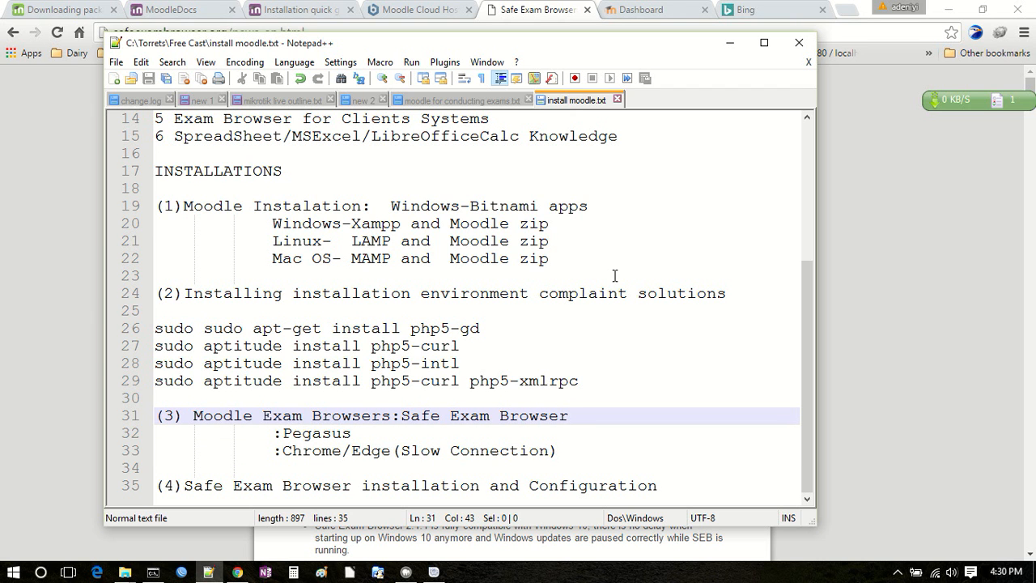
Step: Switch to Chrome, search Bing for "exam browser" and open the download page of the Safe Exam Browser site
click(764, 7)
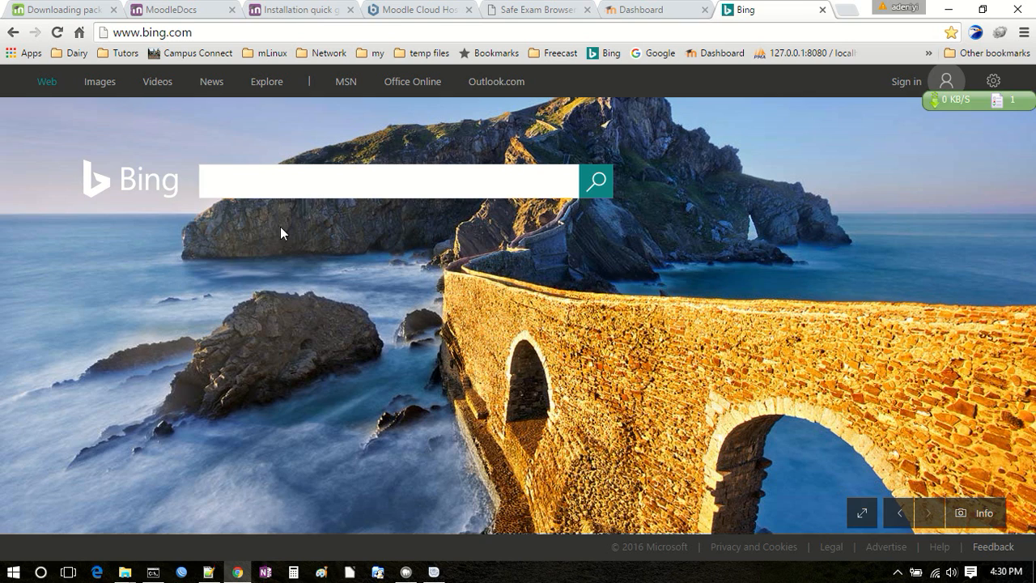
click(280, 182)
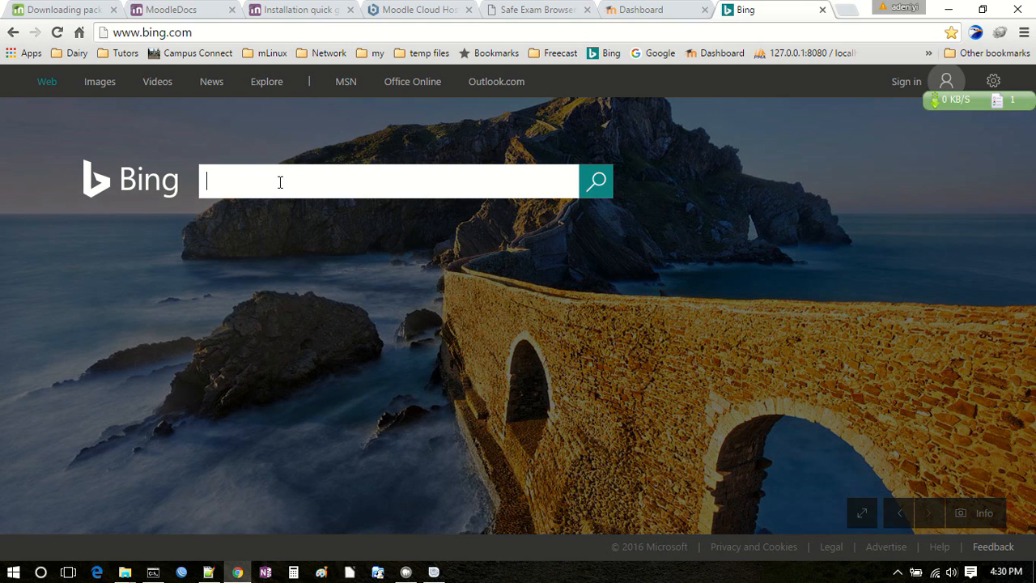
text(ex)
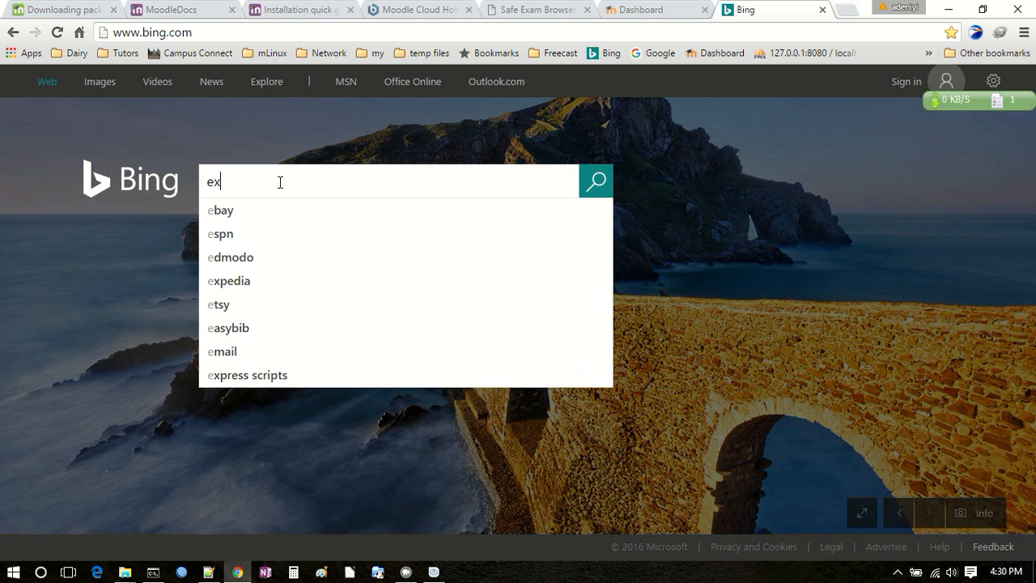
text(am b)
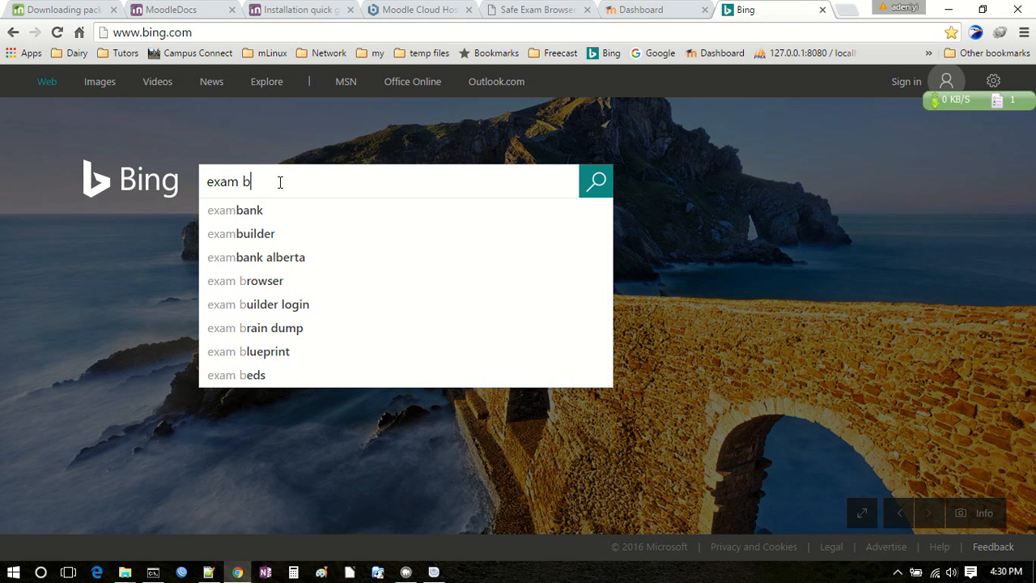
text(ro)
key(Down)
key(Return)
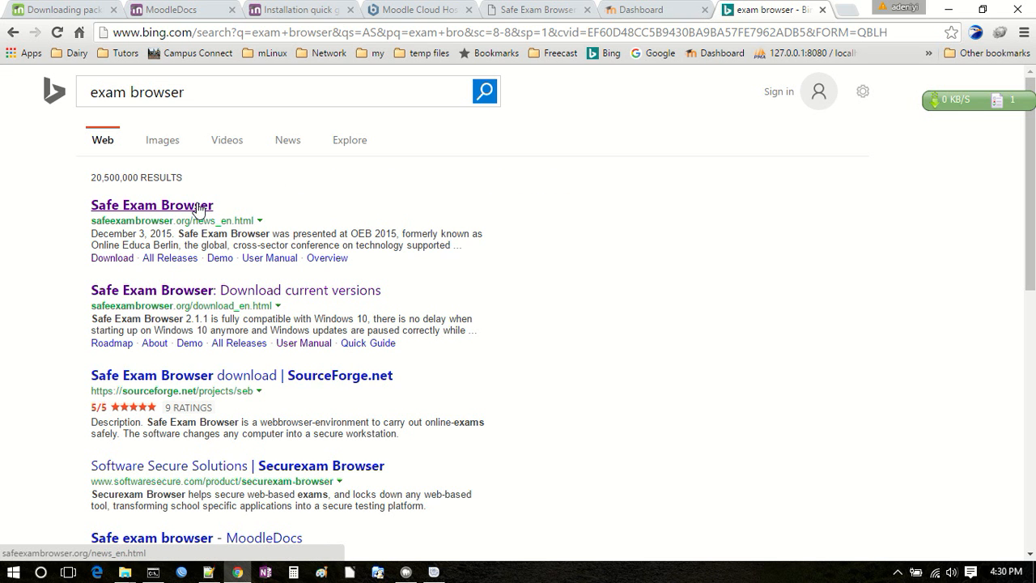
click(173, 207)
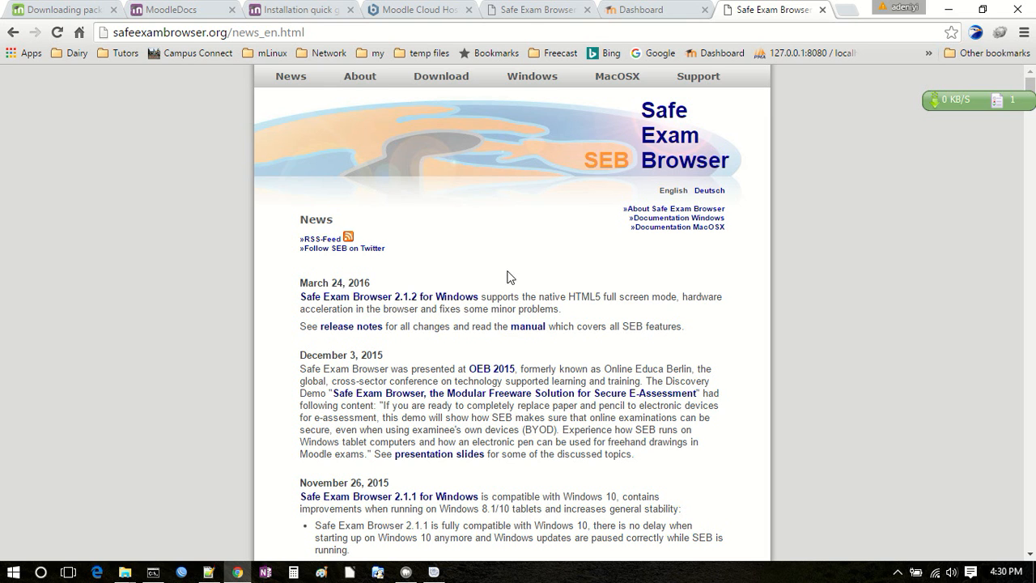
click(435, 82)
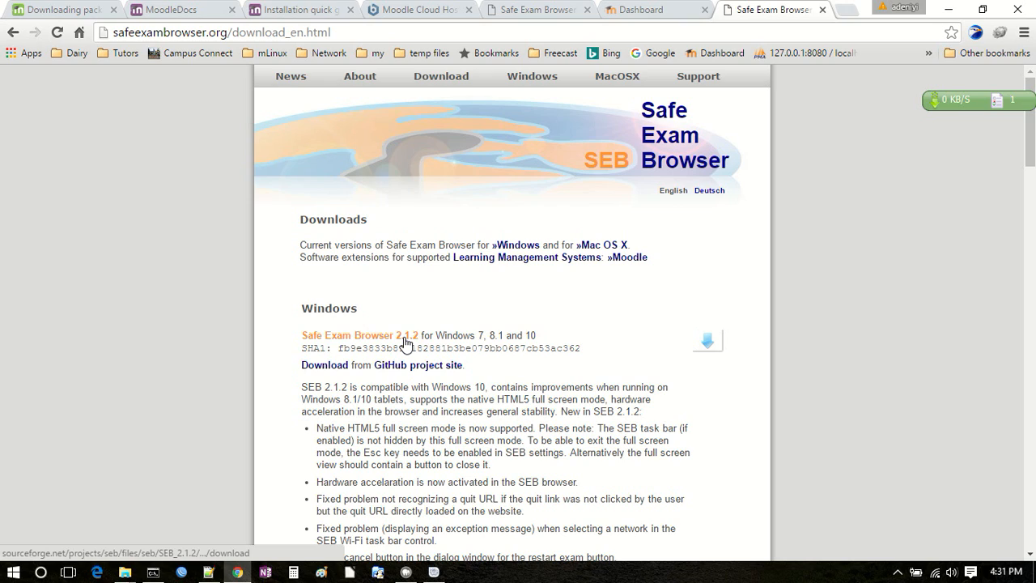
Step: Switch to File Explorer, close the Videos folder window and select SafeExamBrowserInstaller in the EGDownloads folder
mouse_move(127, 575)
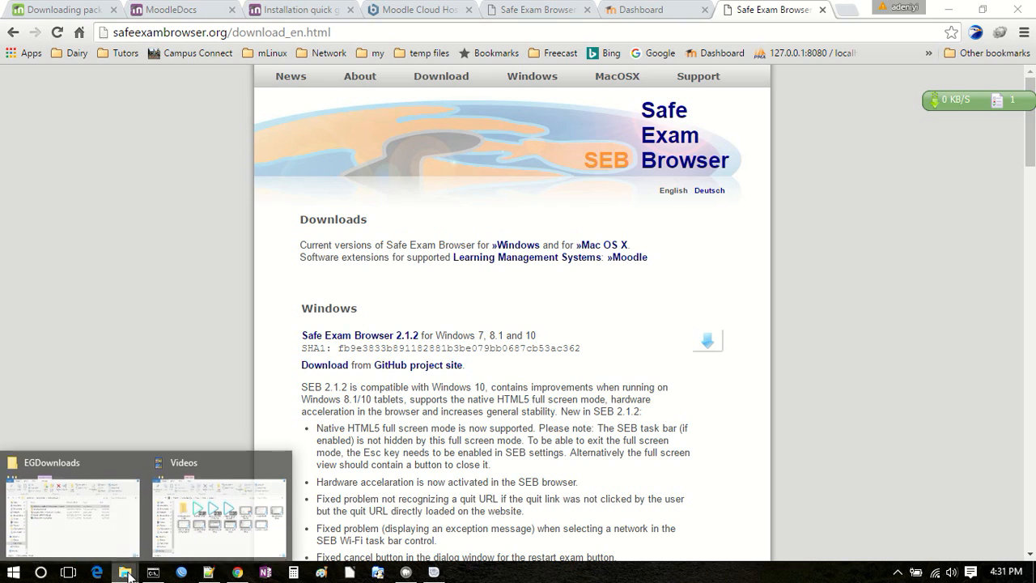
click(281, 462)
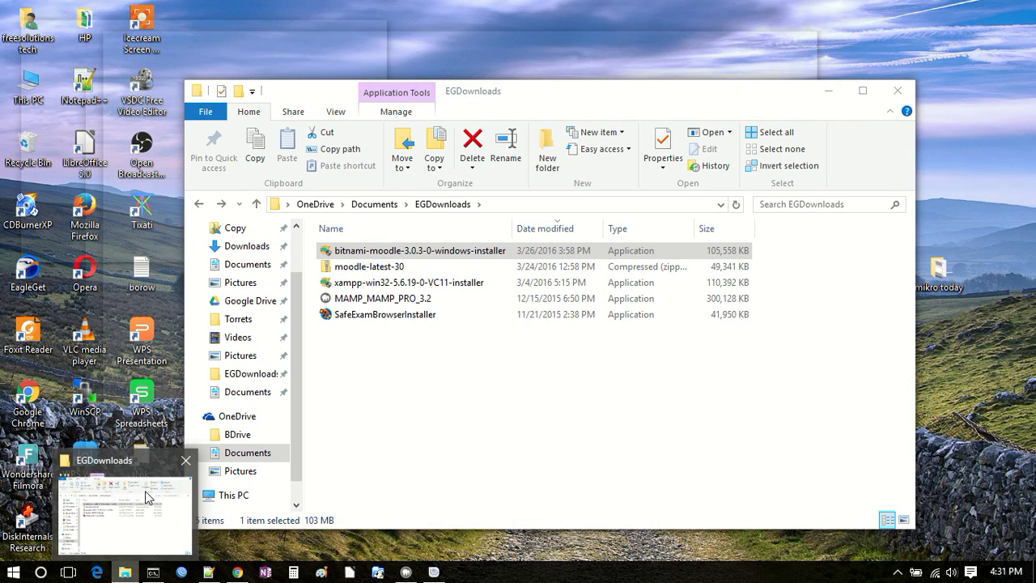
click(149, 497)
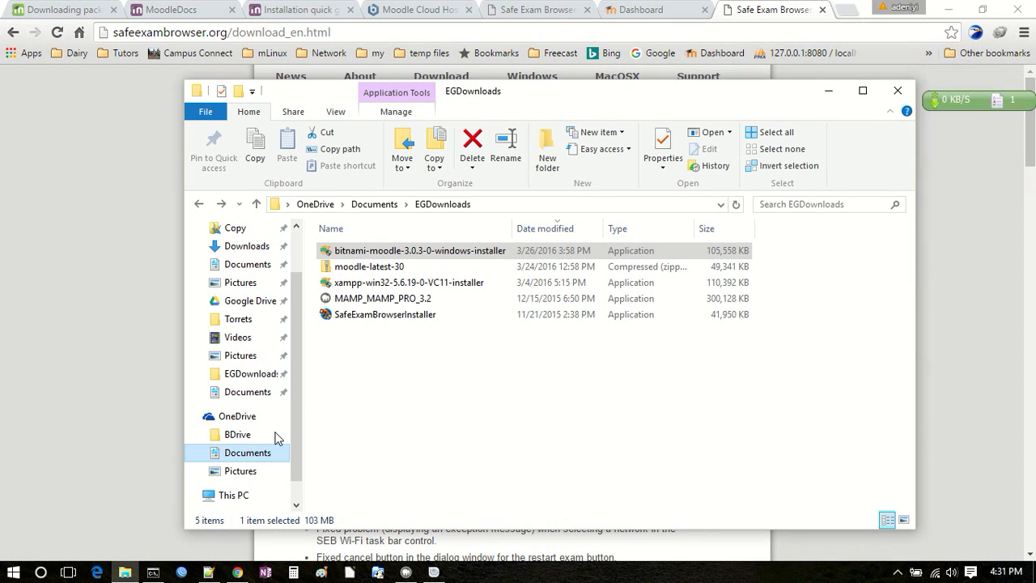
click(362, 318)
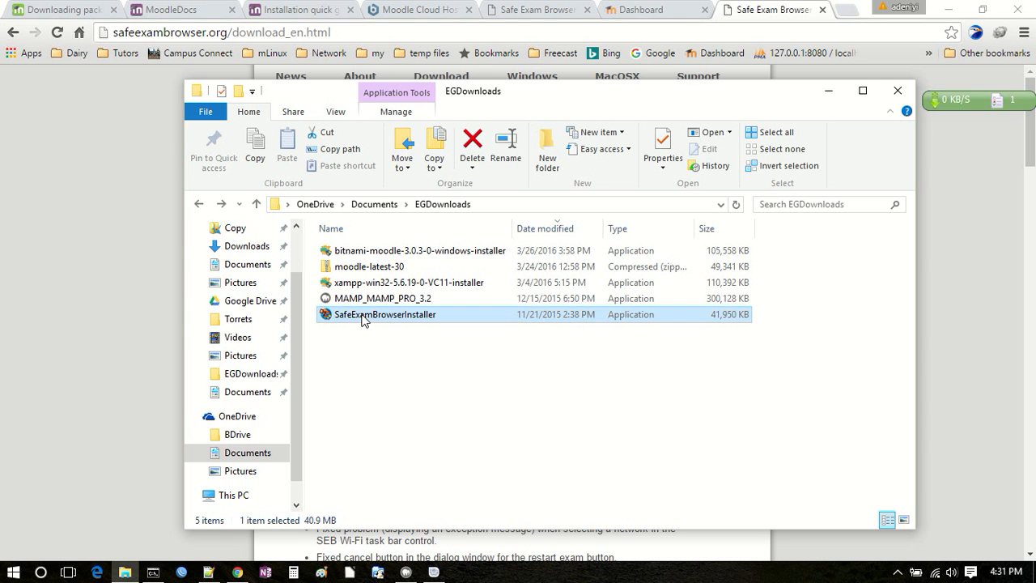
Step: Switch to Notepad++ and review the Linux, Windows and Mac server requirements along with the MAMP and Moodle zip installation note
click(212, 572)
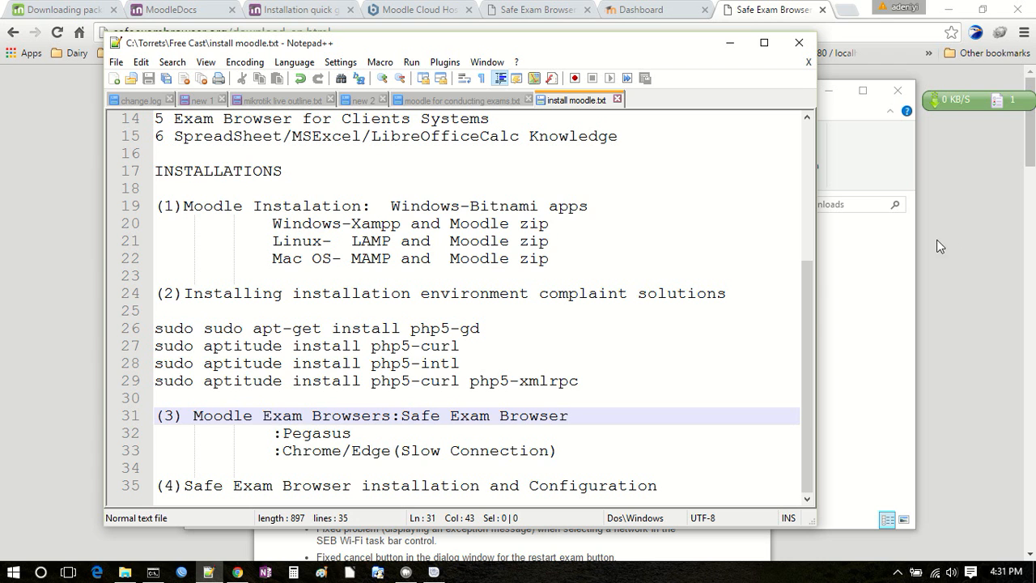
drag(802, 308, 803, 180)
drag(234, 189, 610, 188)
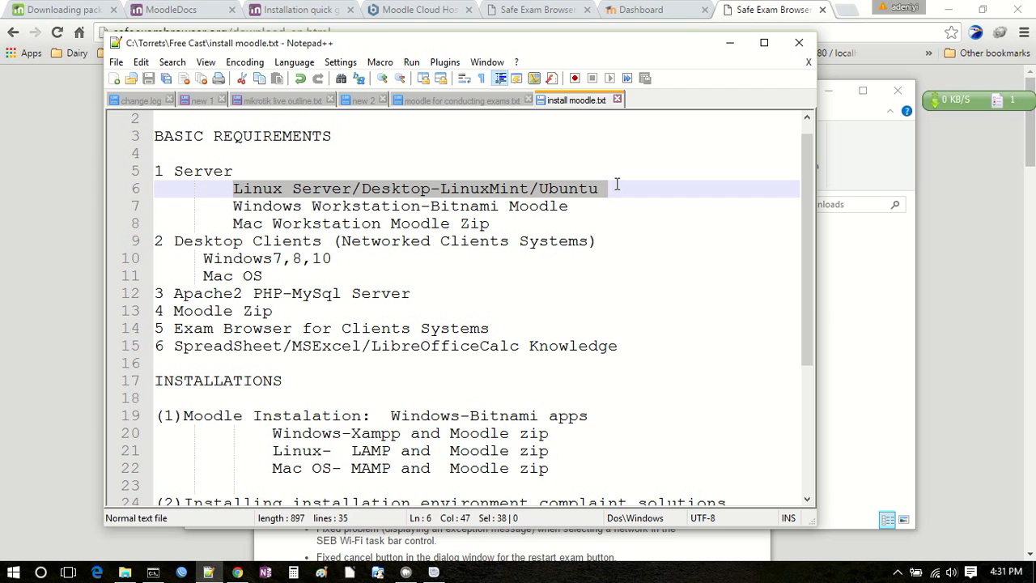
drag(233, 207, 627, 218)
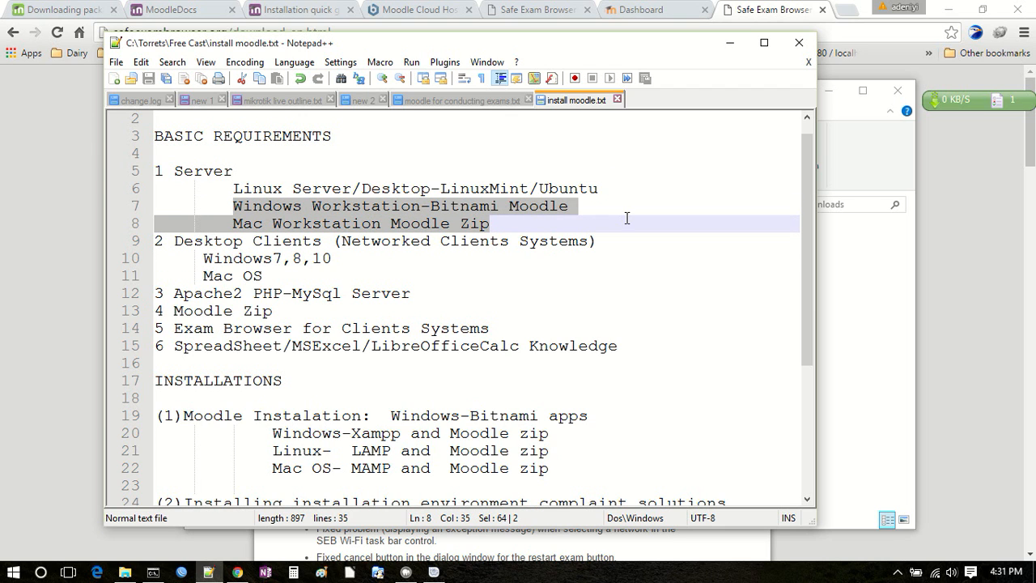
click(411, 224)
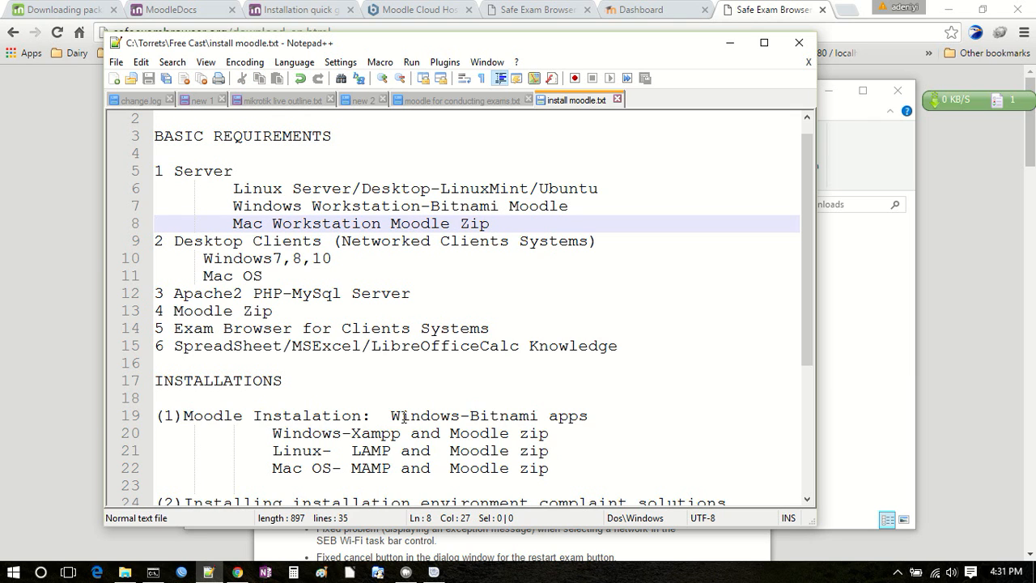
drag(347, 469, 420, 483)
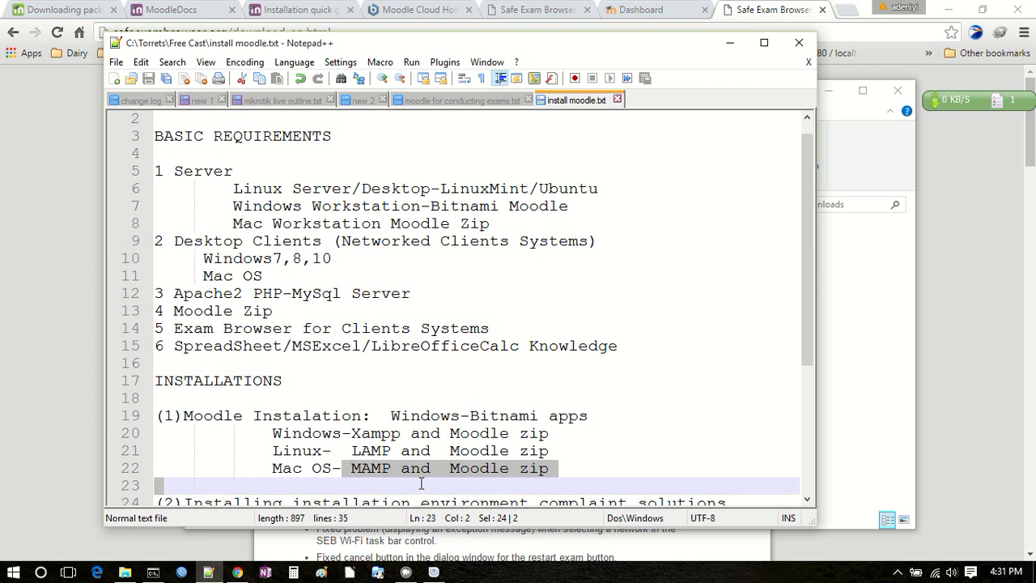
drag(489, 224, 392, 223)
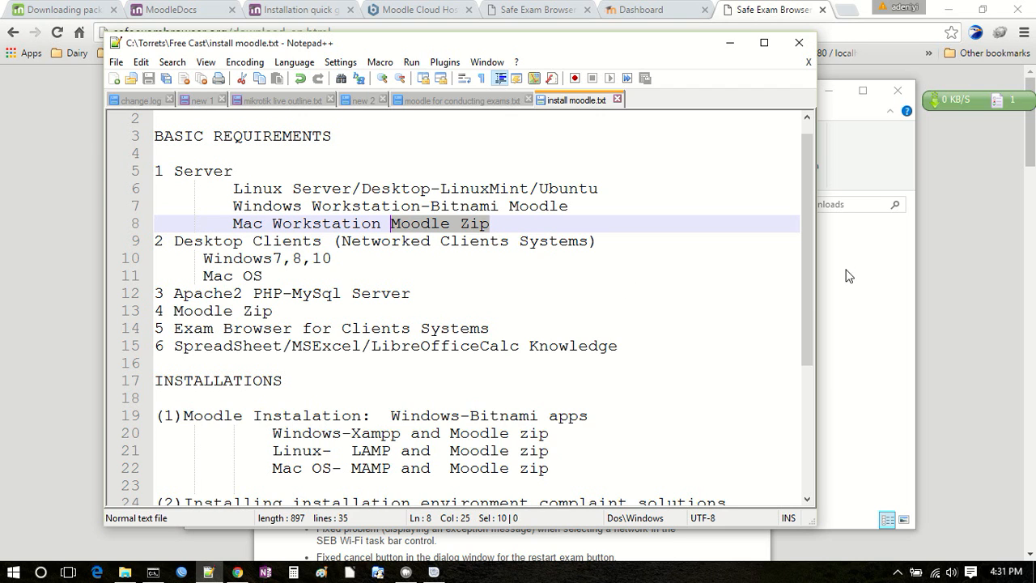
Step: Examine the desktop client operating systems in the basic requirements and the Safe Exam Browser entry in section 3
drag(816, 256, 826, 412)
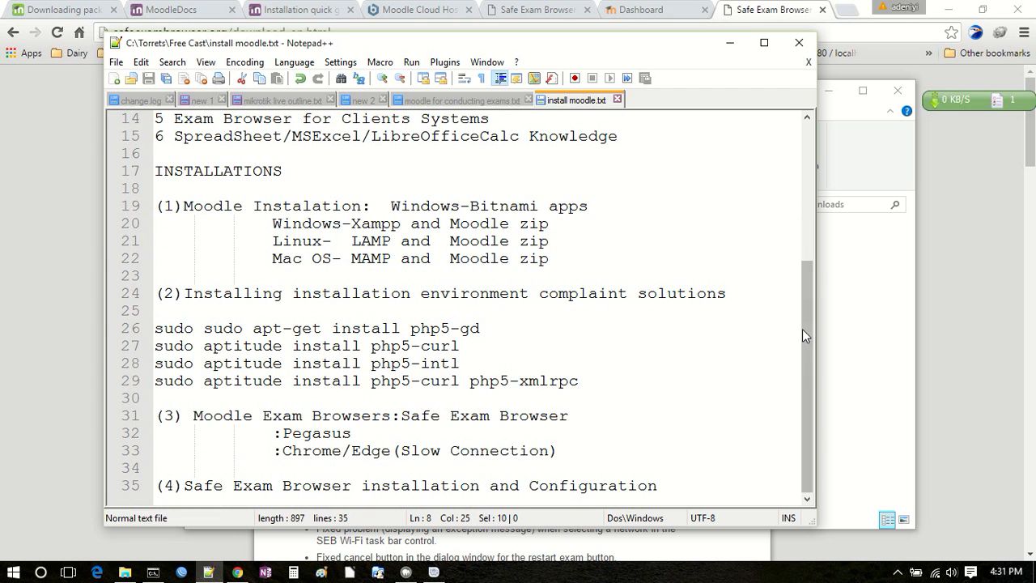
drag(805, 317, 806, 255)
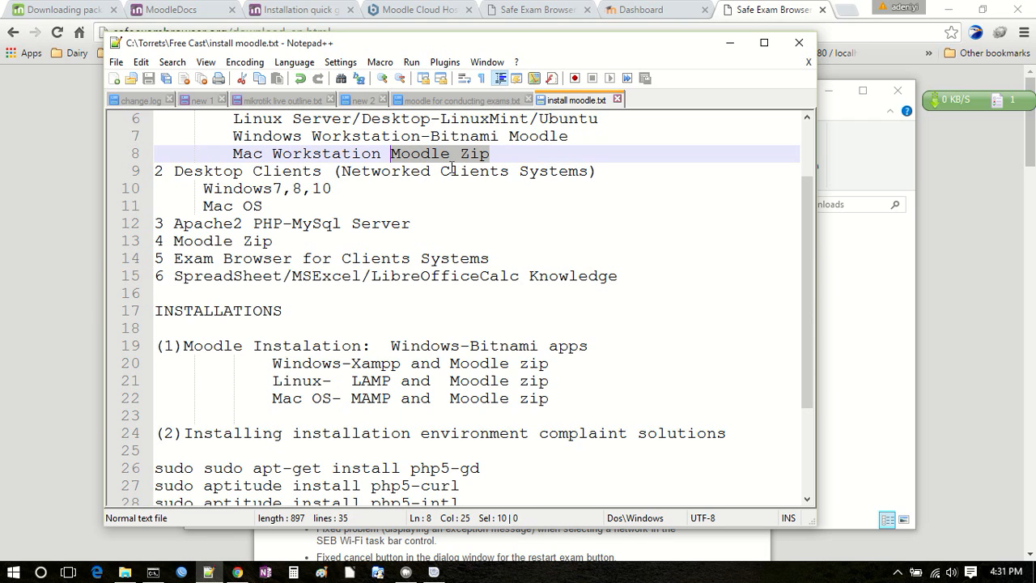
click(195, 189)
drag(194, 189, 352, 187)
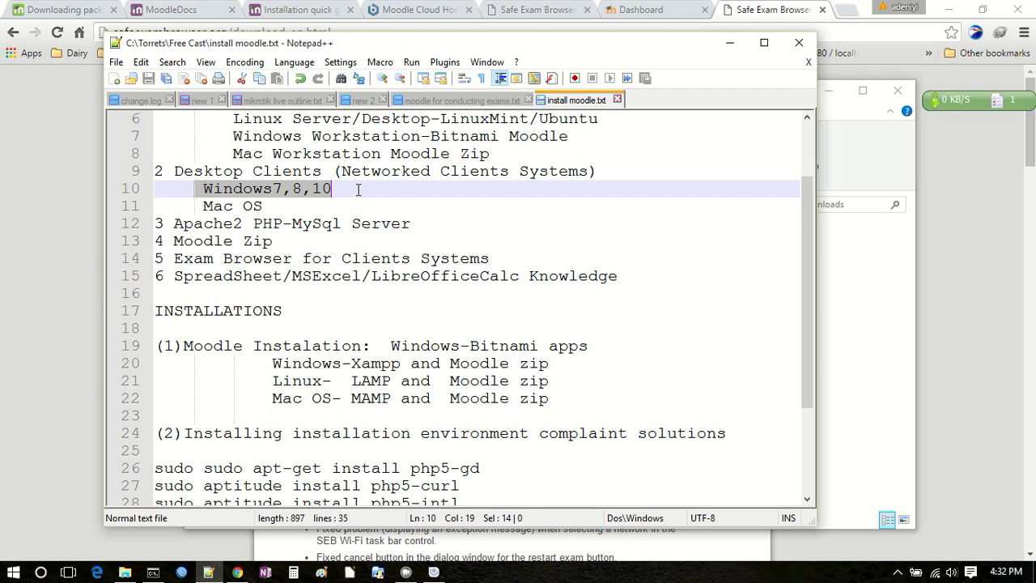
click(277, 204)
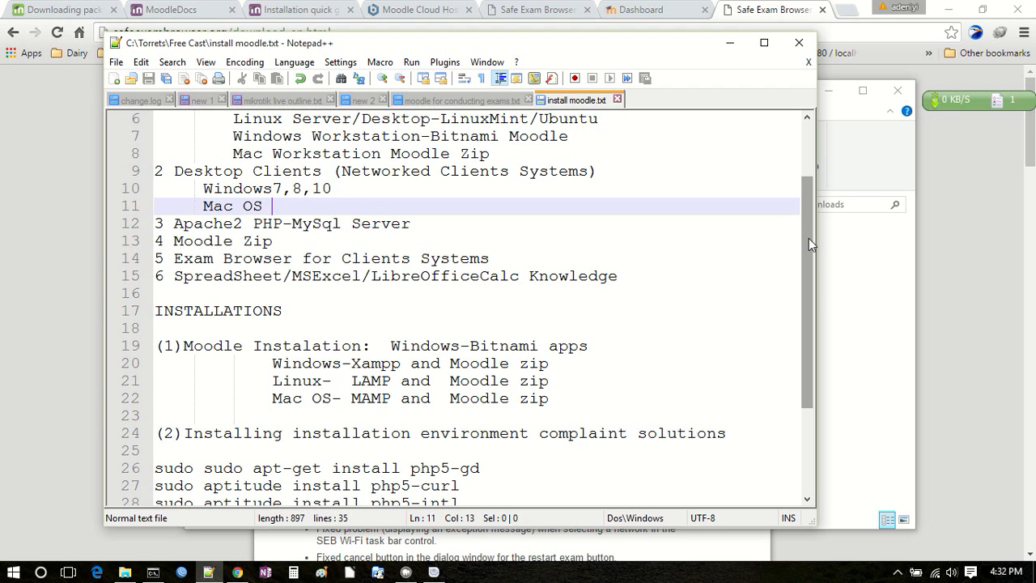
drag(809, 237, 813, 324)
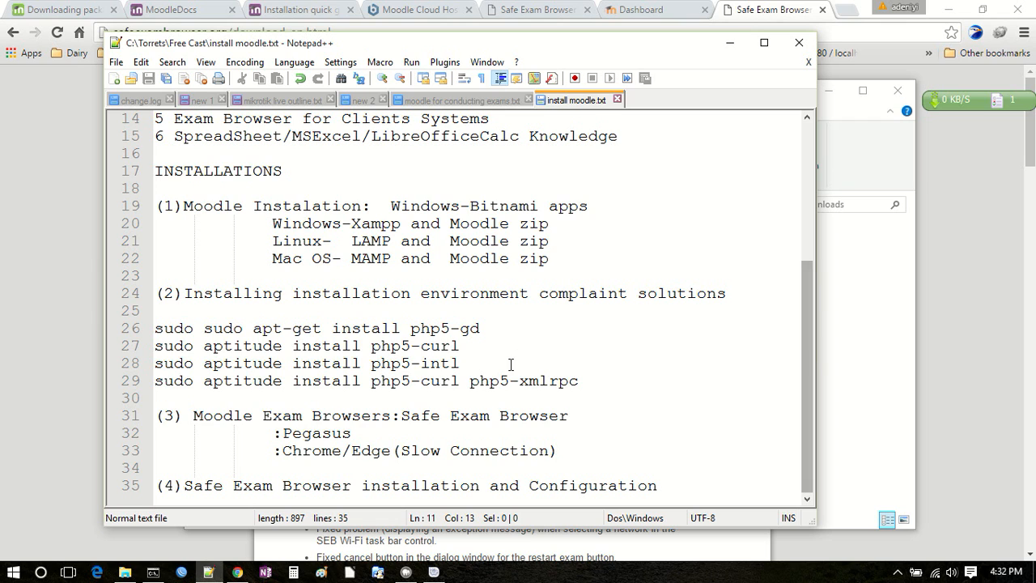
click(399, 415)
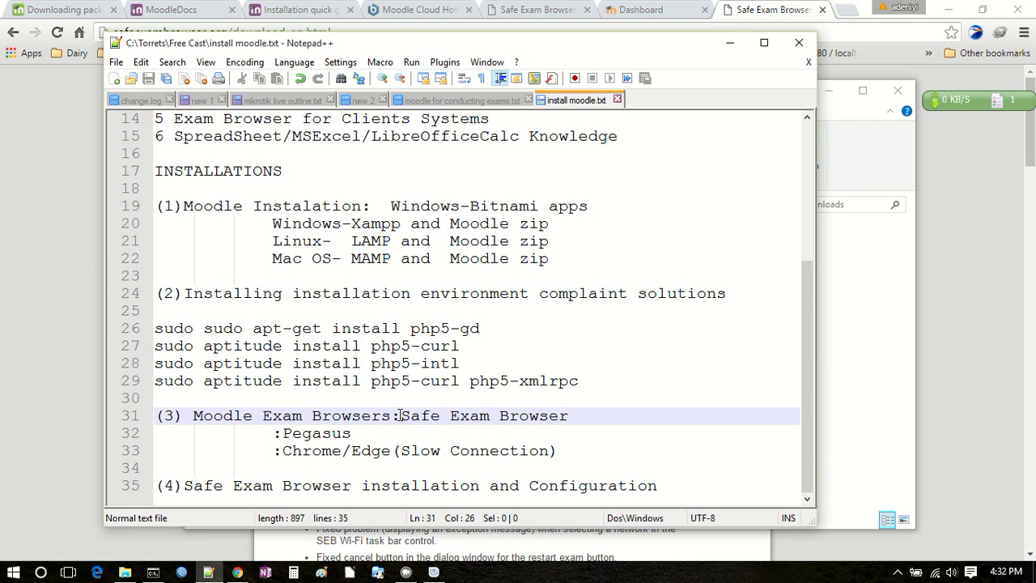
Step: Return to the EGDownloads folder in File Explorer and launch SafeExamBrowserInstaller
click(880, 316)
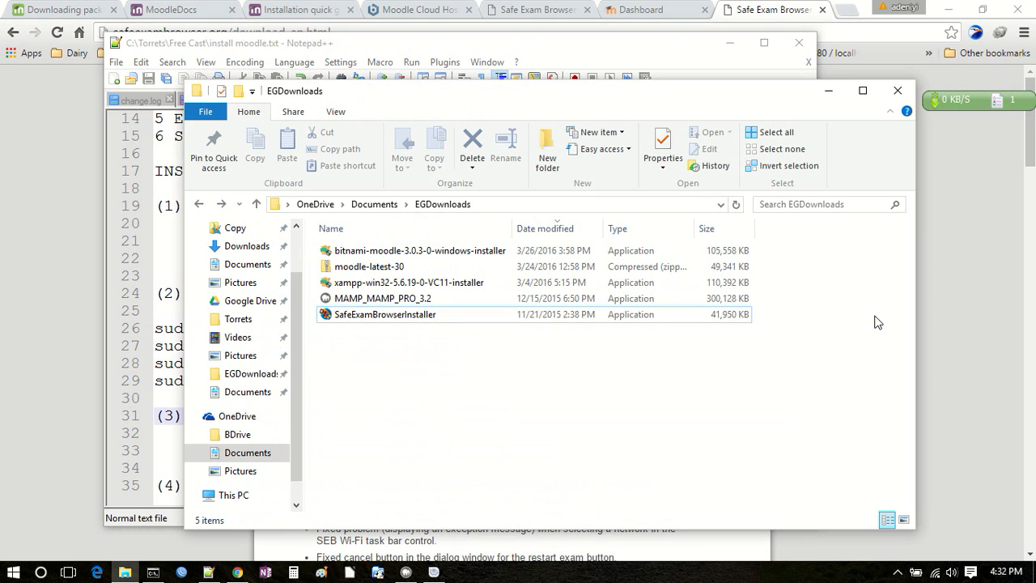
click(376, 321)
click(374, 322)
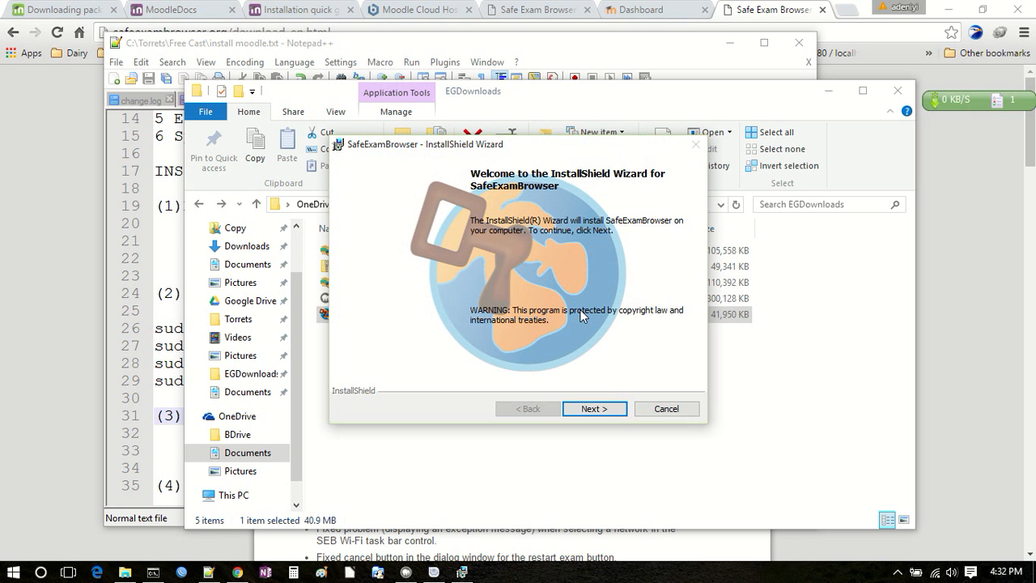
Step: Accept the license agreement, install SafeExamBrowser to C:\Program Files (x86)\SafeExamBrowser\ and finish the wizard
click(589, 406)
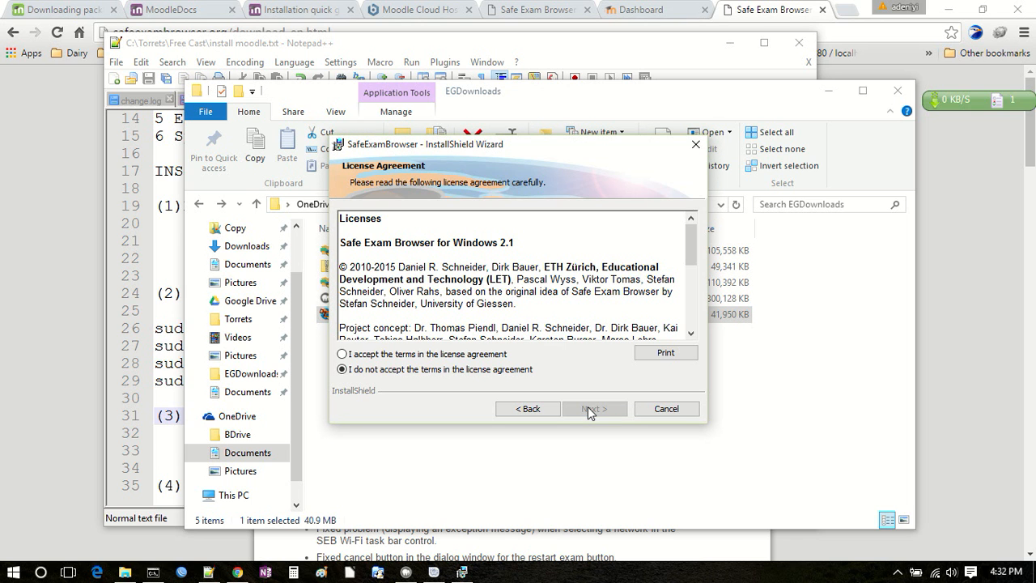
click(491, 356)
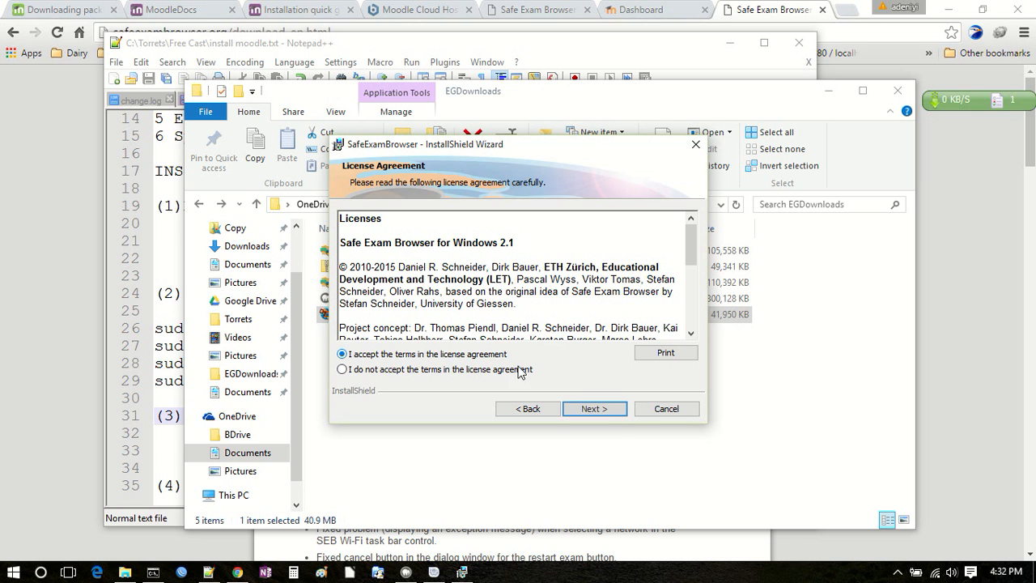
click(596, 409)
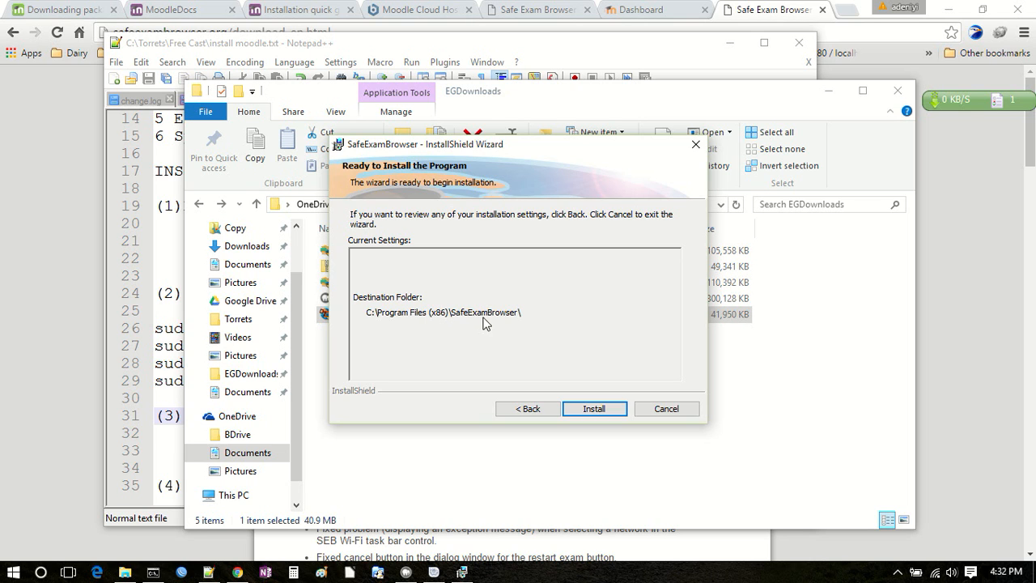
click(592, 409)
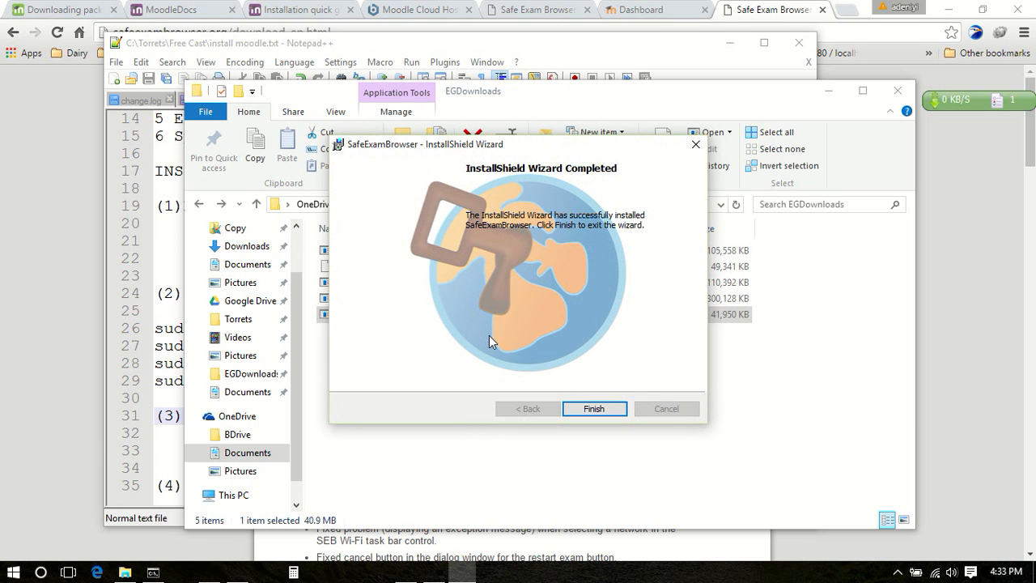
click(590, 409)
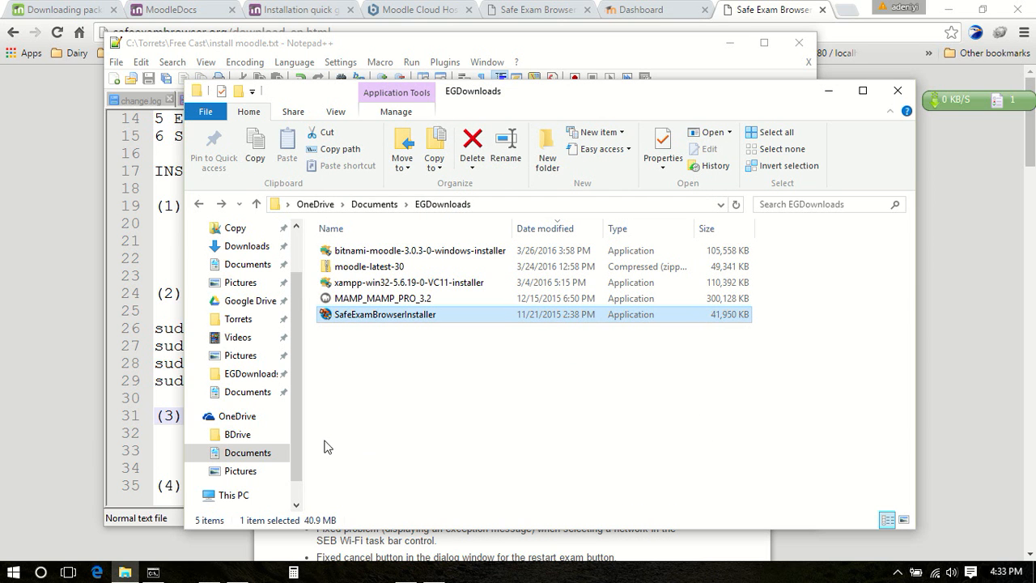
Step: Go to the Local Disk (C:) root folder from This PC in File Explorer
scroll(295, 433, down, 1)
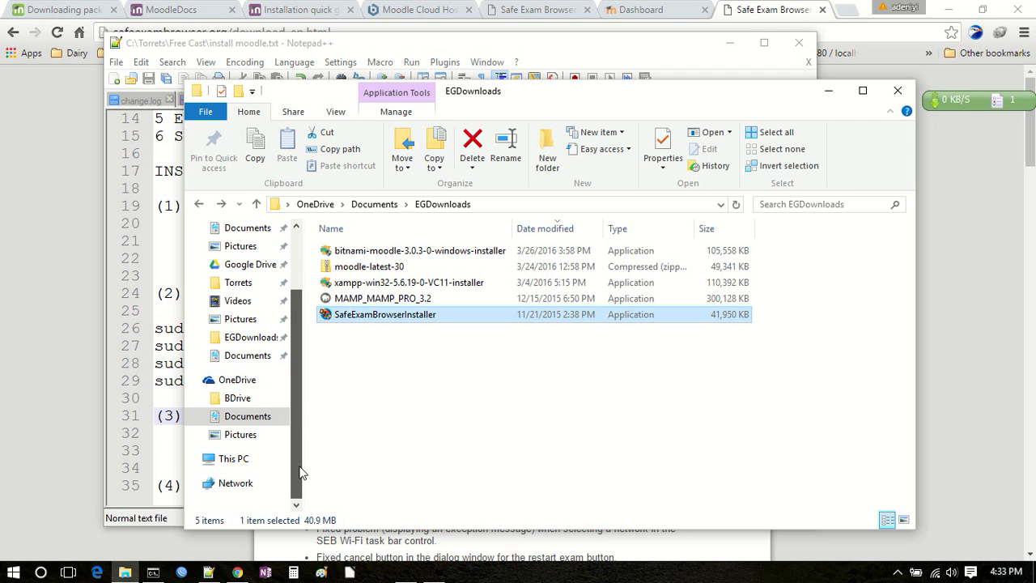
click(234, 459)
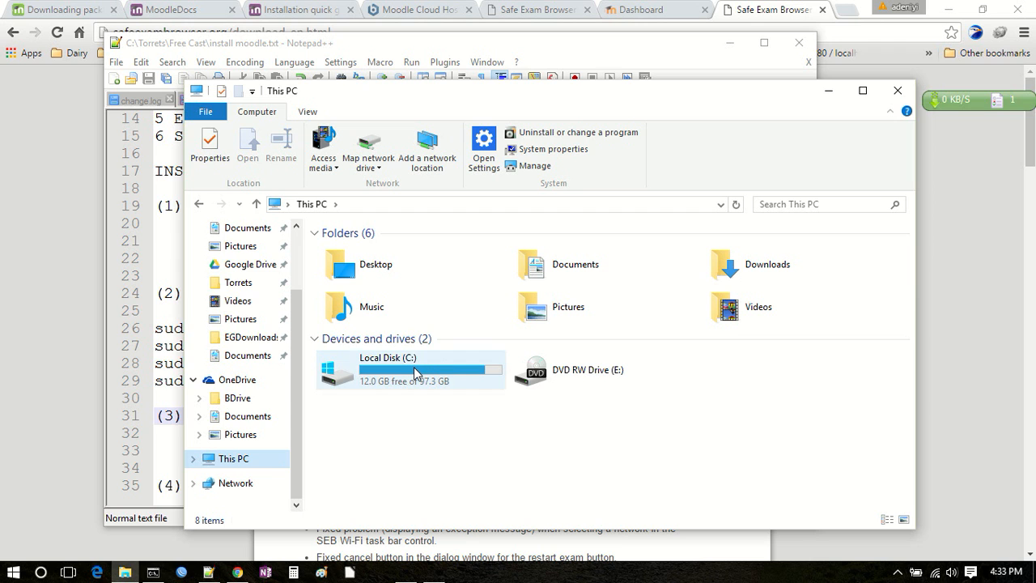
double_click(414, 373)
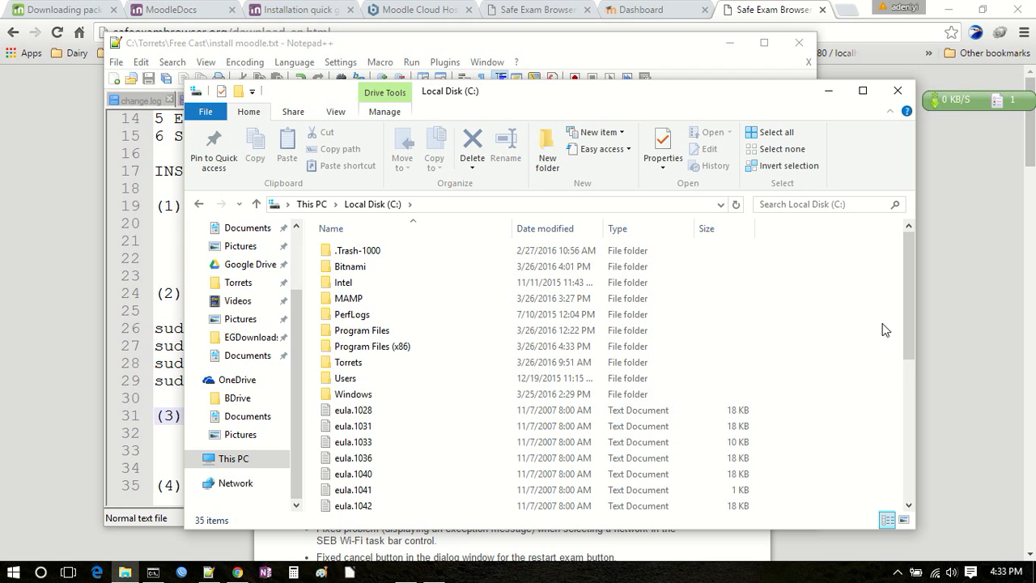
mouse_move(908, 311)
mouse_down()
mouse_move(908, 328)
mouse_move(906, 307)
mouse_up()
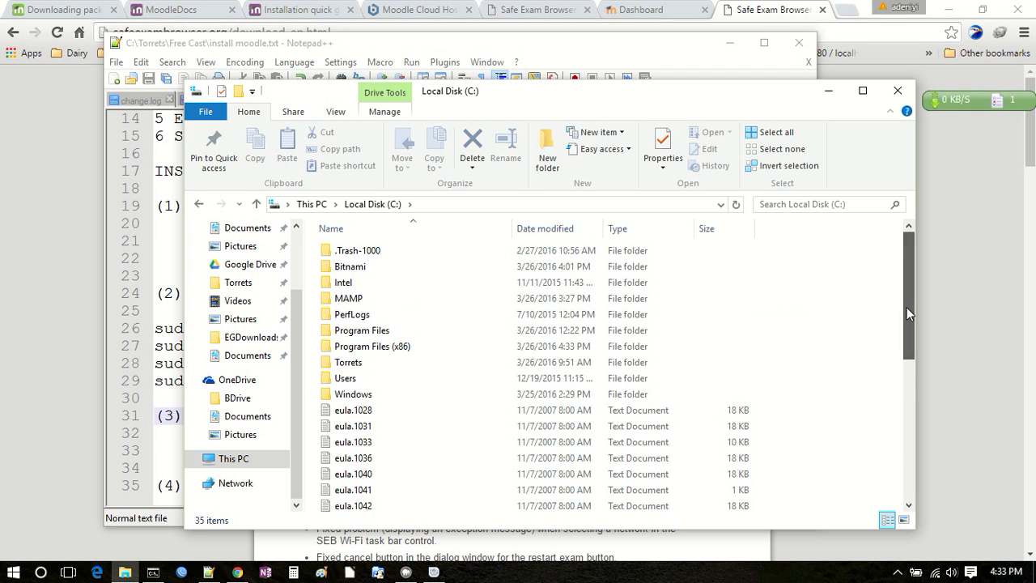
Step: Look inside the moodle-exam folder in C:\Bitnami and return to the C: drive root
double_click(350, 267)
double_click(363, 256)
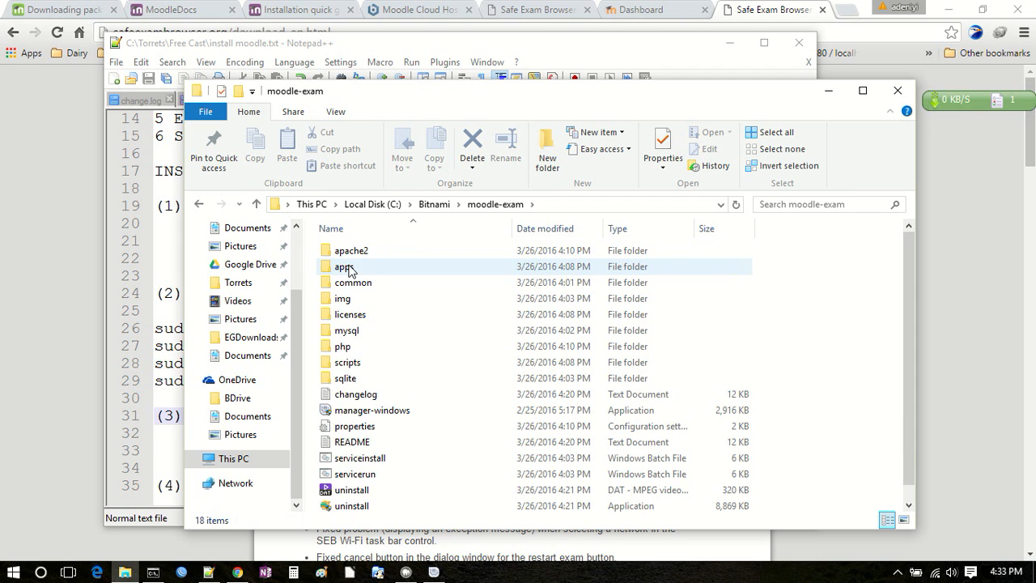
click(199, 205)
click(199, 205)
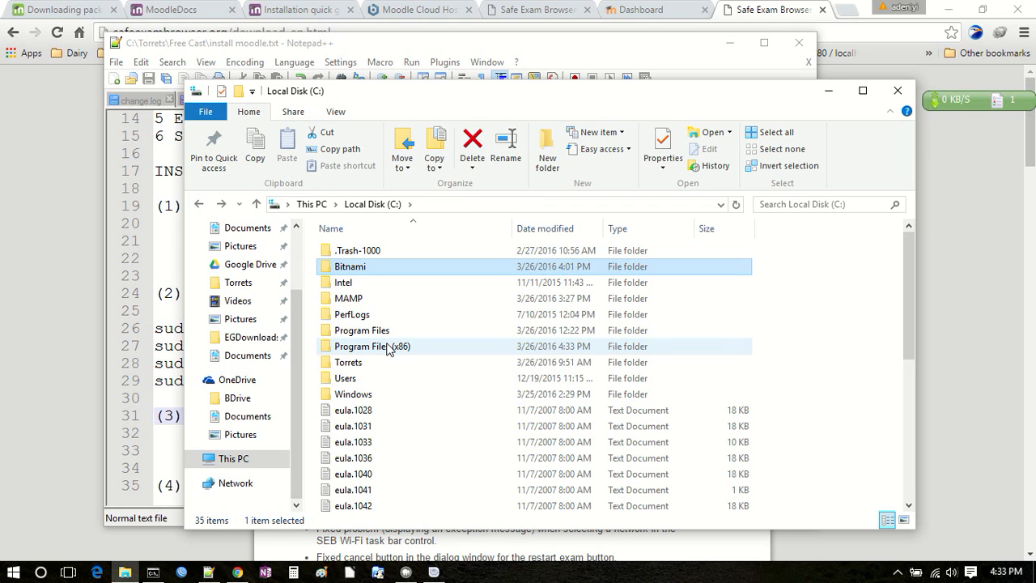
Step: Go to the SafeExamBrowser folder in Program Files (x86) and launch SEBConfigTool
click(388, 348)
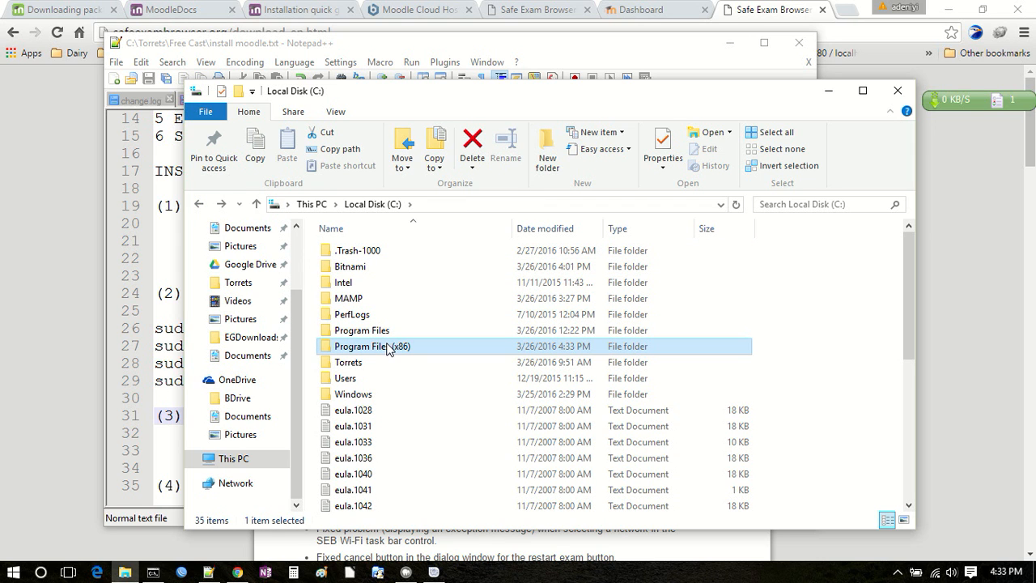
double_click(388, 348)
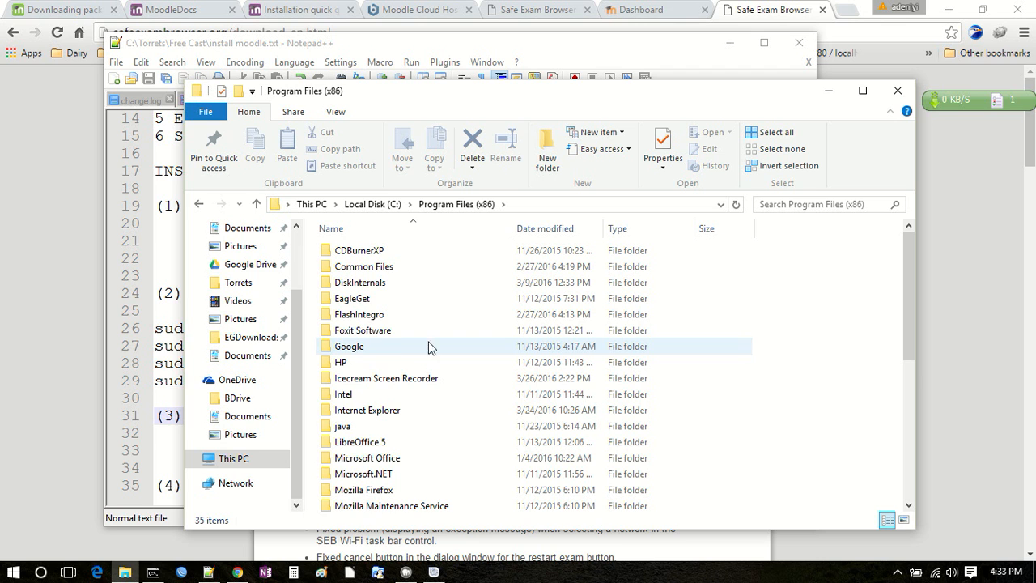
drag(905, 300, 902, 379)
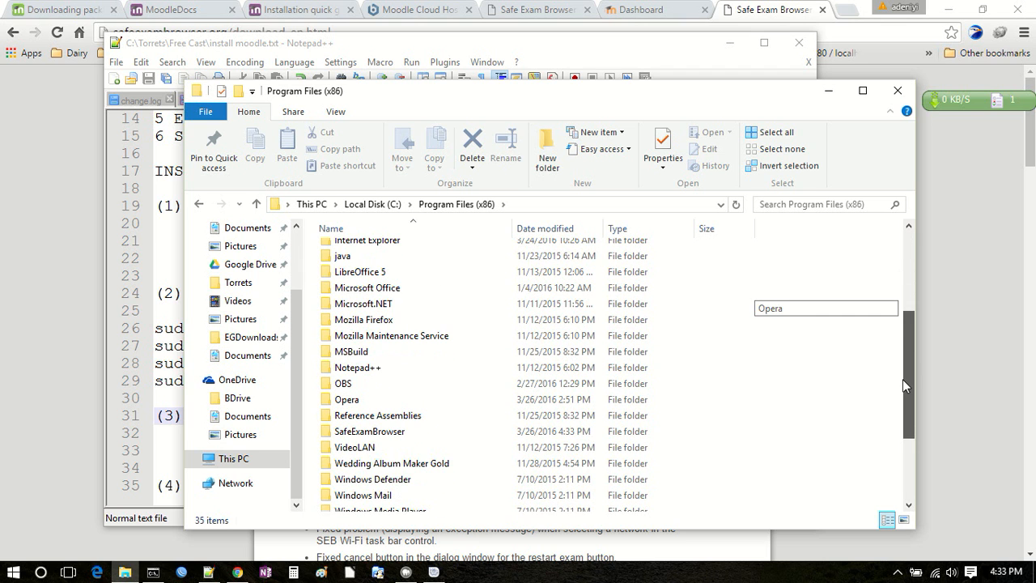
double_click(350, 433)
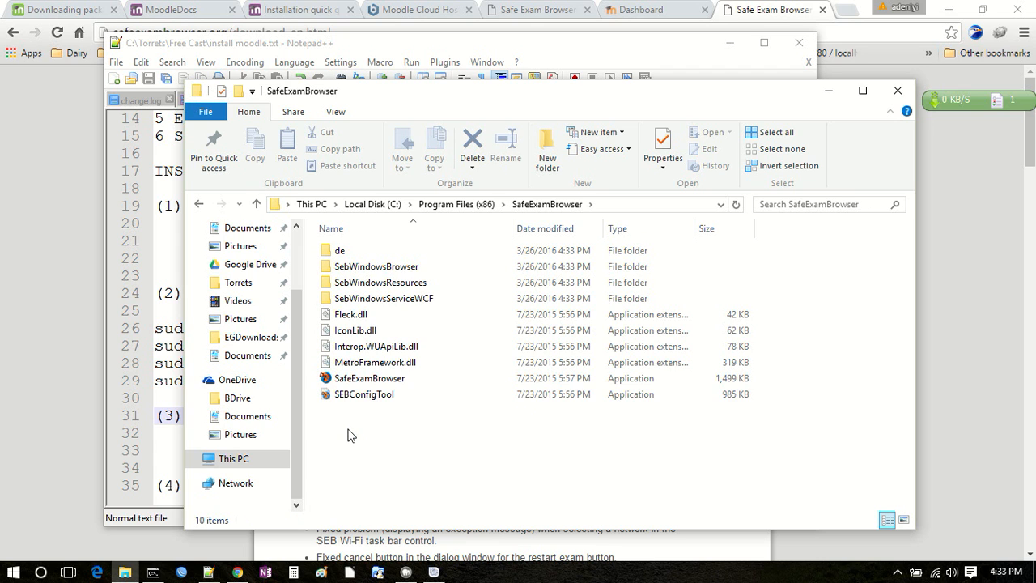
click(350, 397)
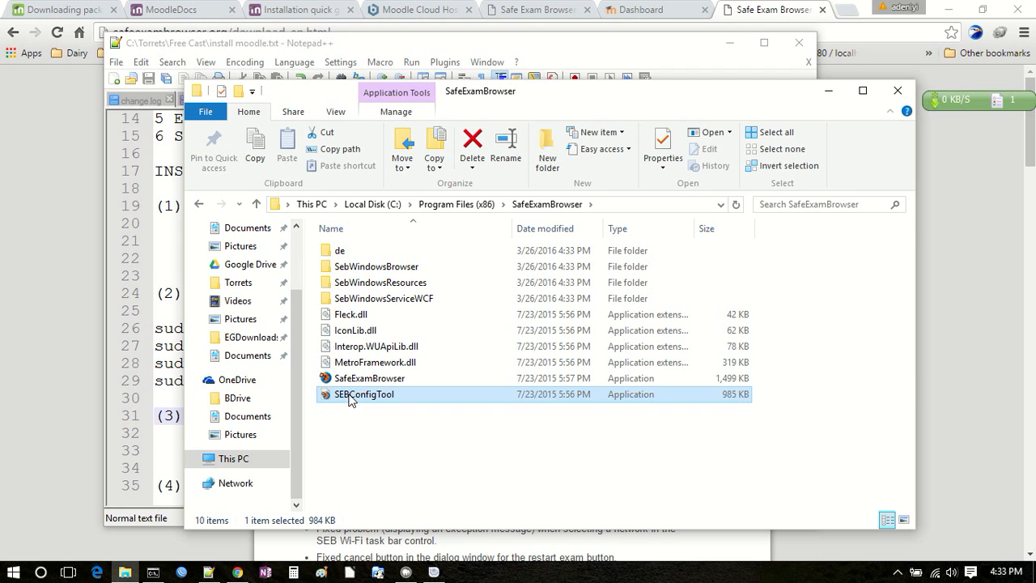
double_click(349, 396)
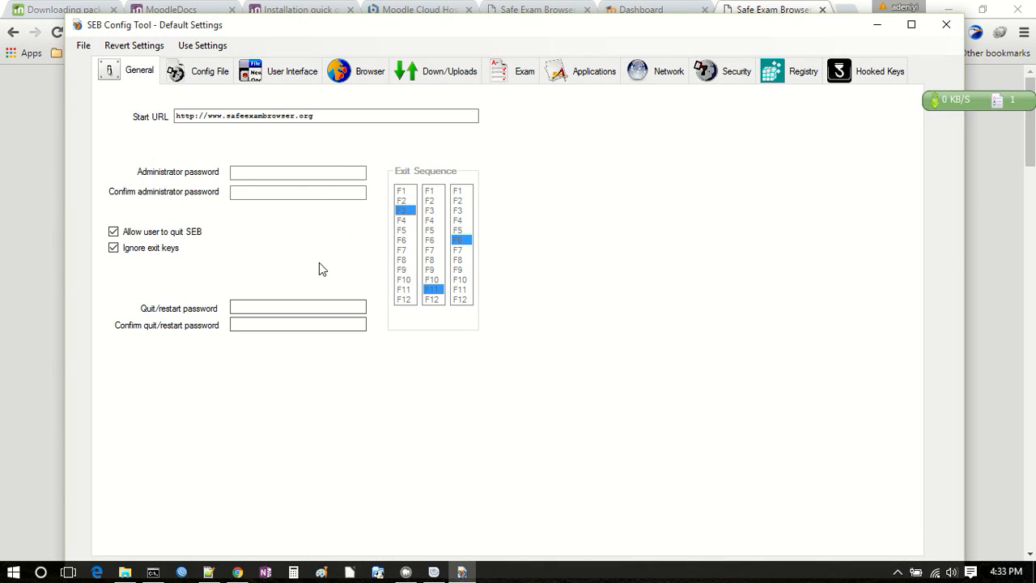
click(334, 114)
drag(314, 117, 154, 110)
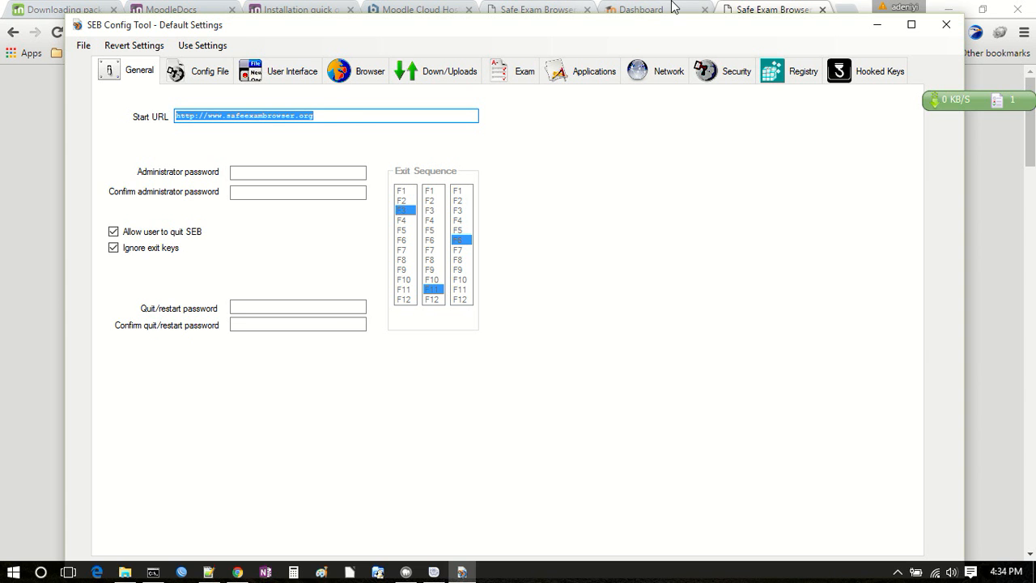
click(639, 10)
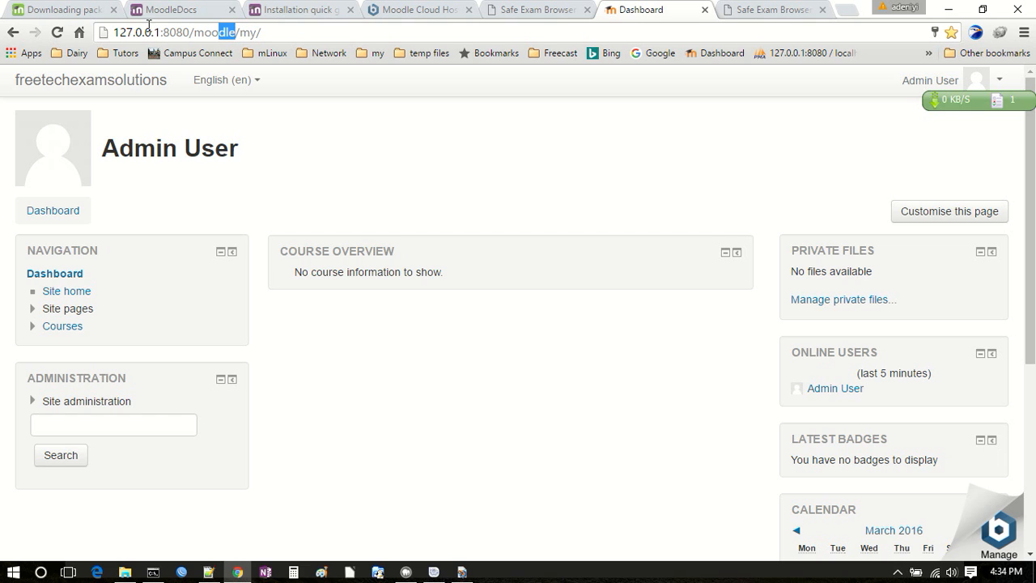
drag(235, 32, 110, 40)
key(ctrl+c)
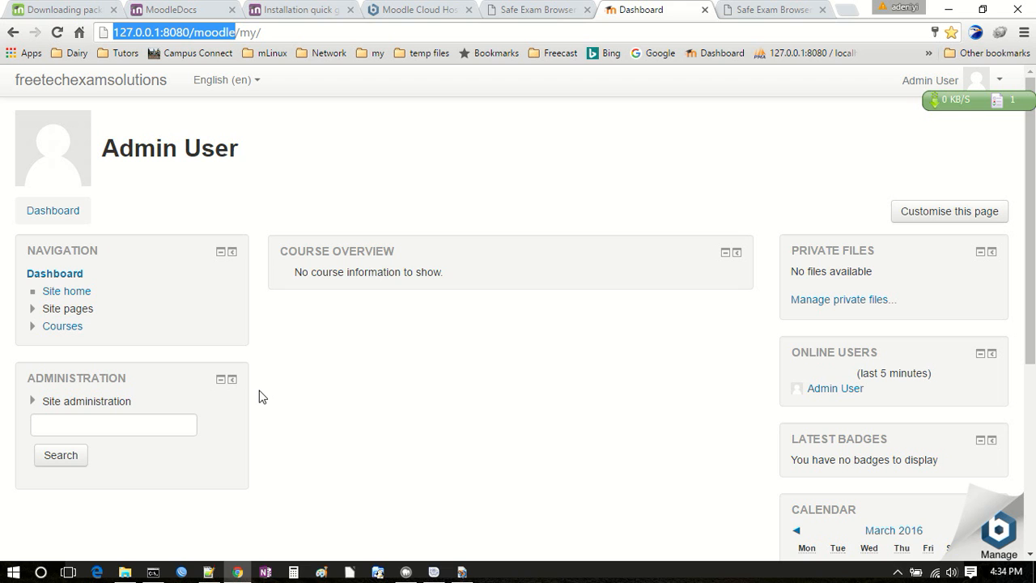
click(462, 572)
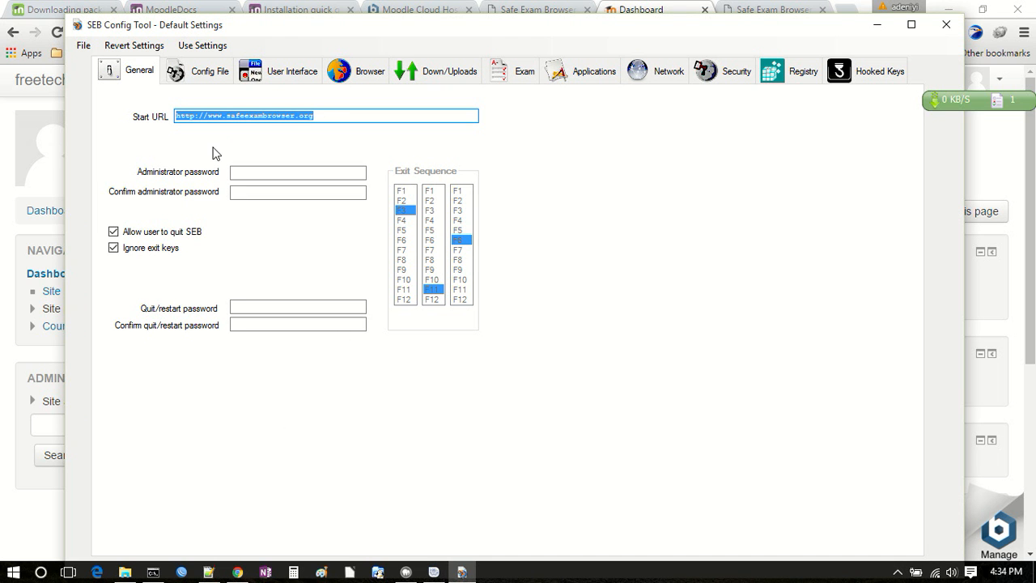
key(ctrl+v)
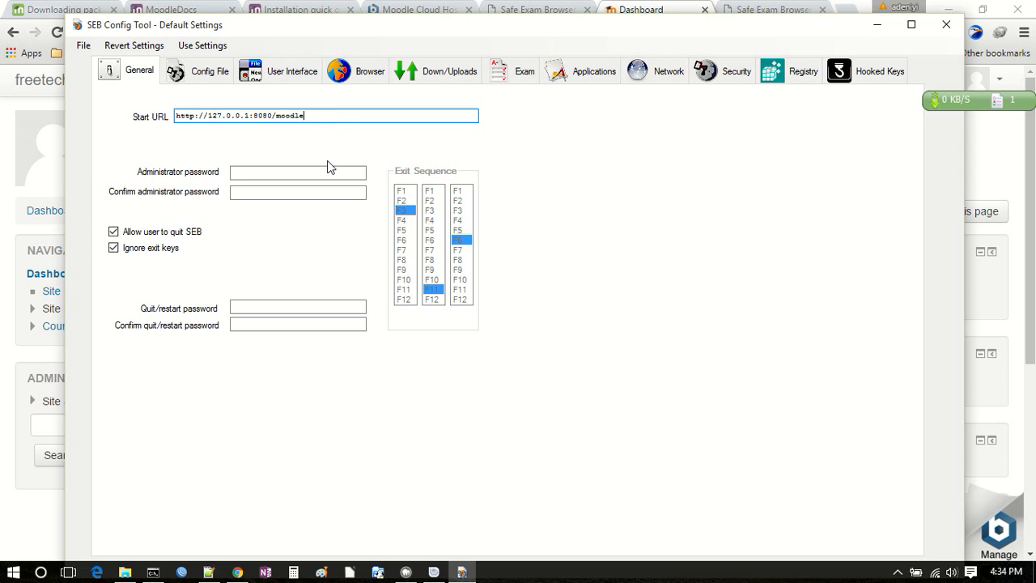
Step: Enter the administrator password and repeat it in its confirmation field
click(279, 174)
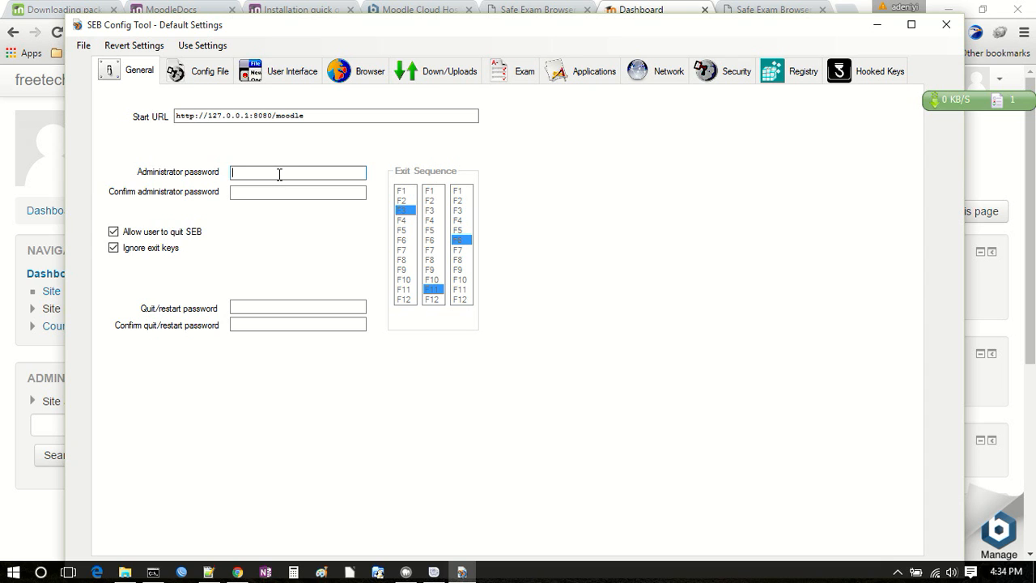
text(*******)
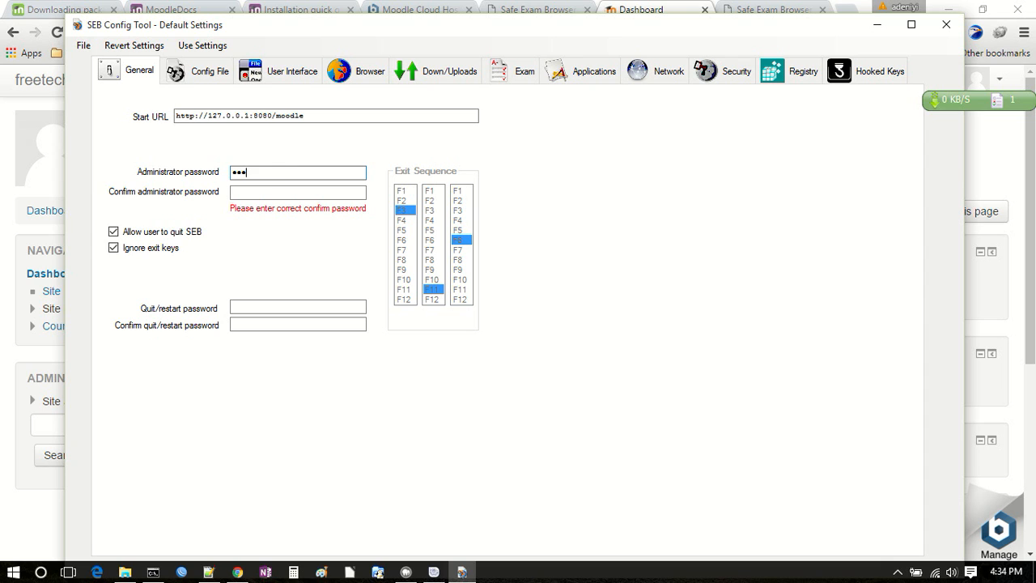
key(Tab)
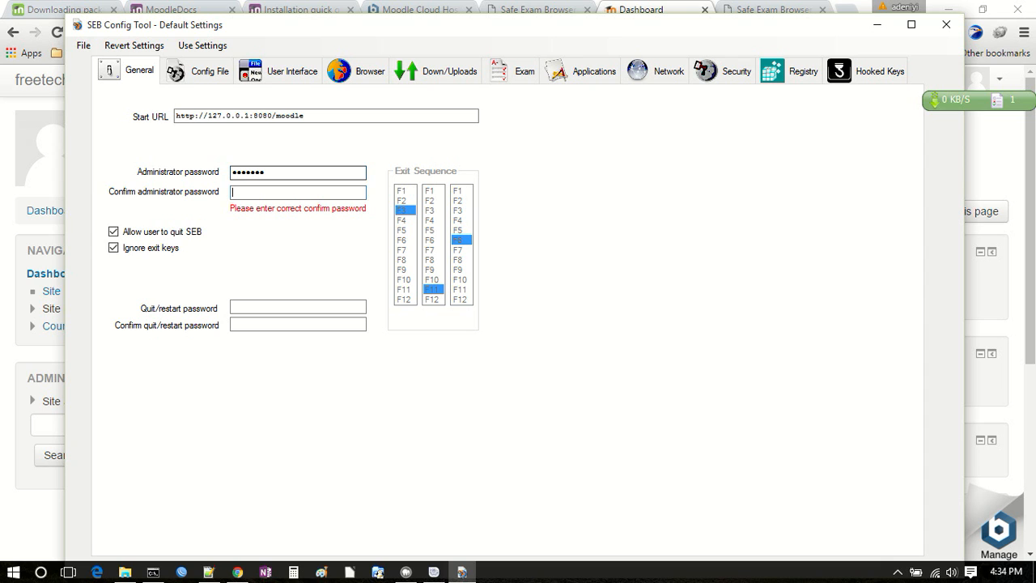
text(*******)
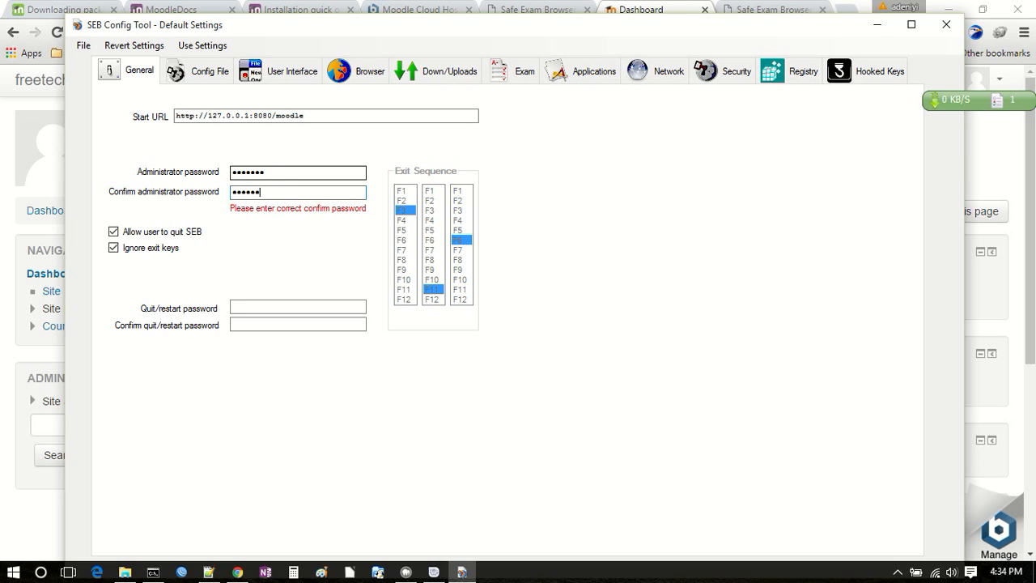
Step: Enter the quit/restart password and repeat it in its confirmation field
key(Tab)
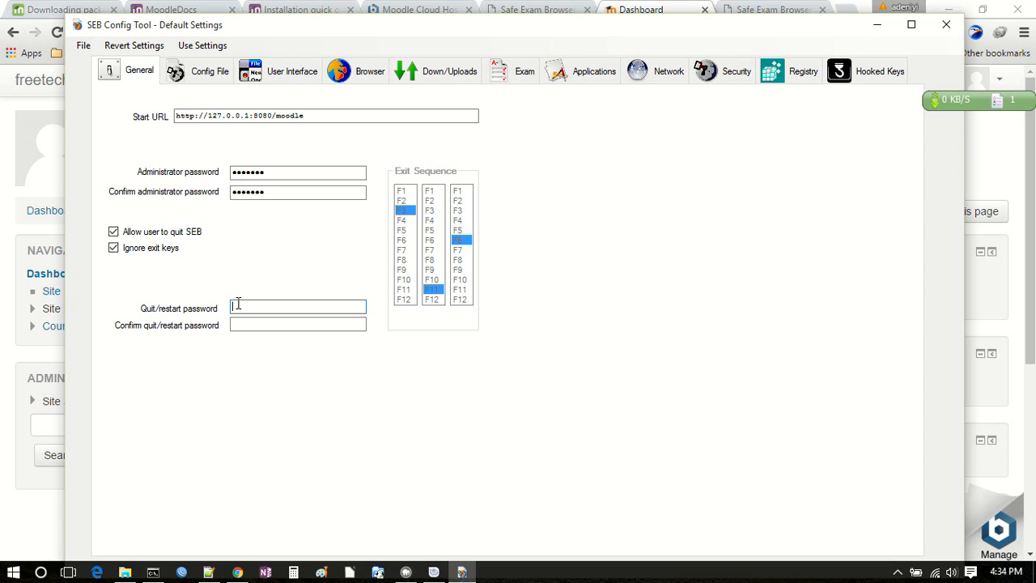
text(*******)
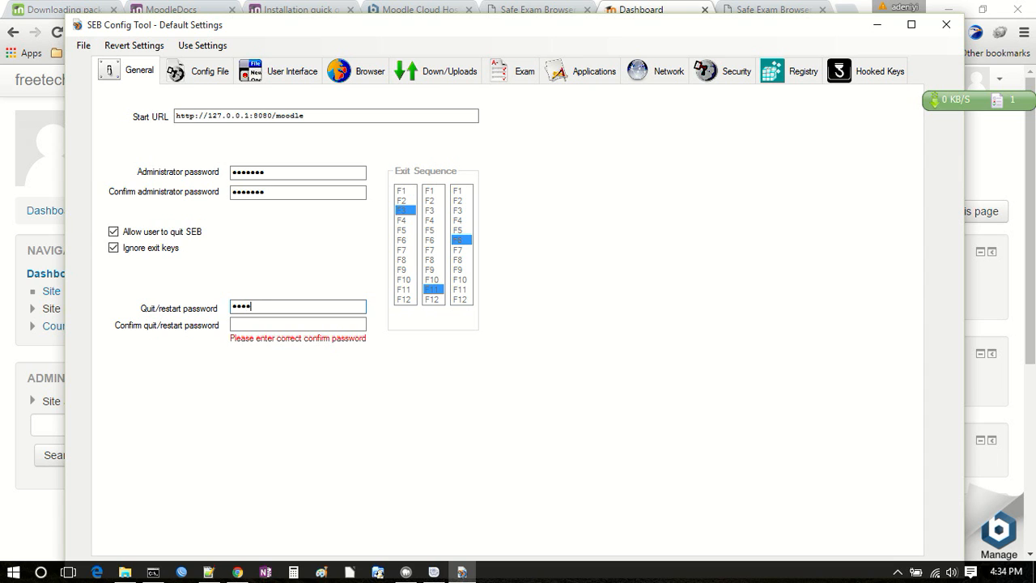
key(Tab)
text(******)
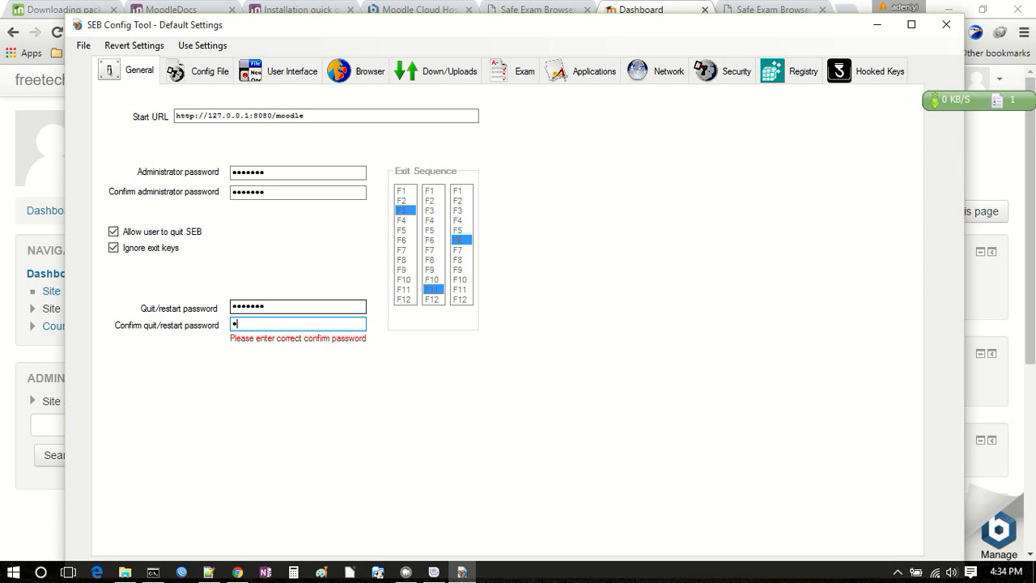
text(*)
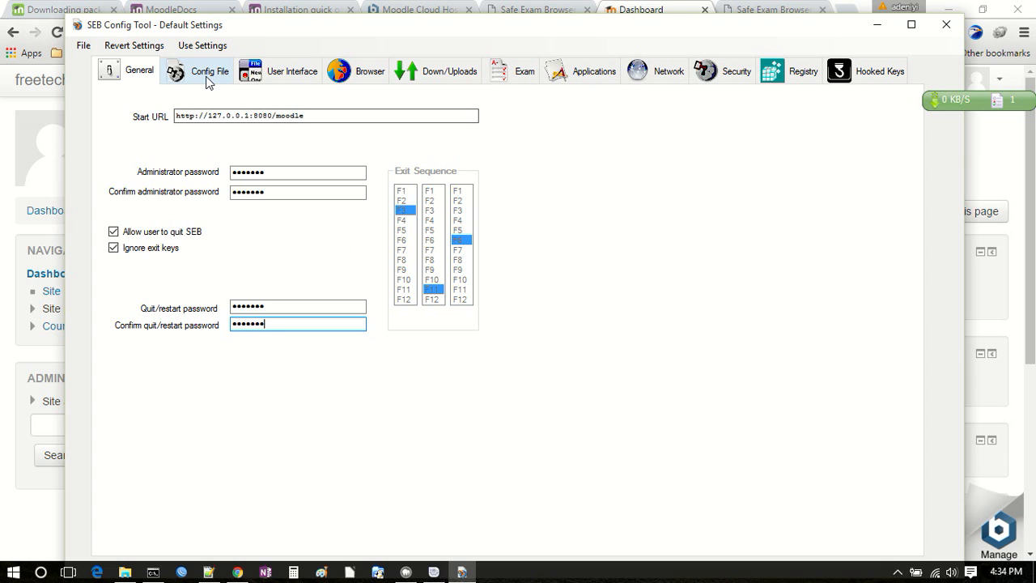
click(306, 173)
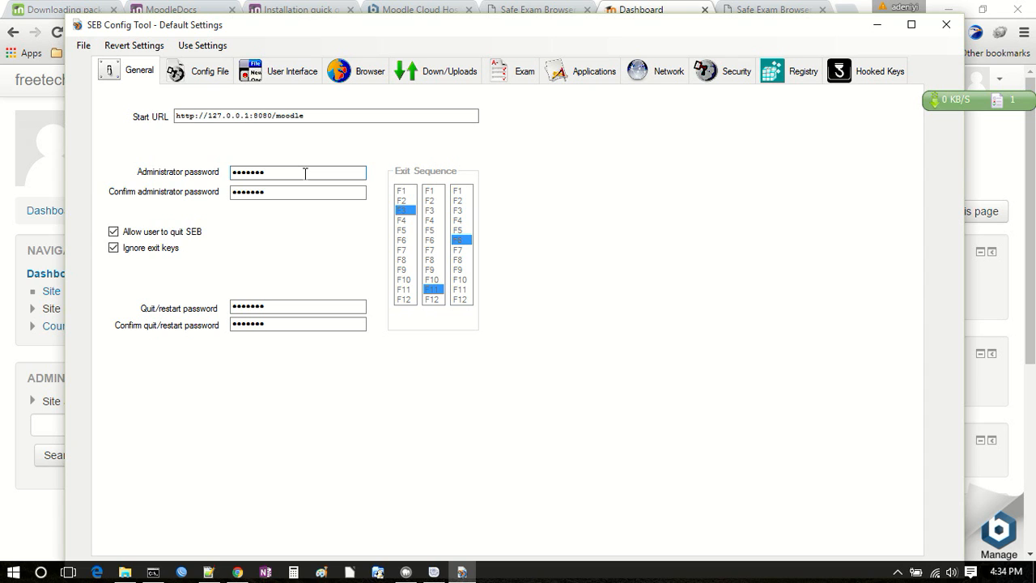
Step: Review the Config File and User Interface settings, keeping the browser view mode on Use browser window
click(202, 81)
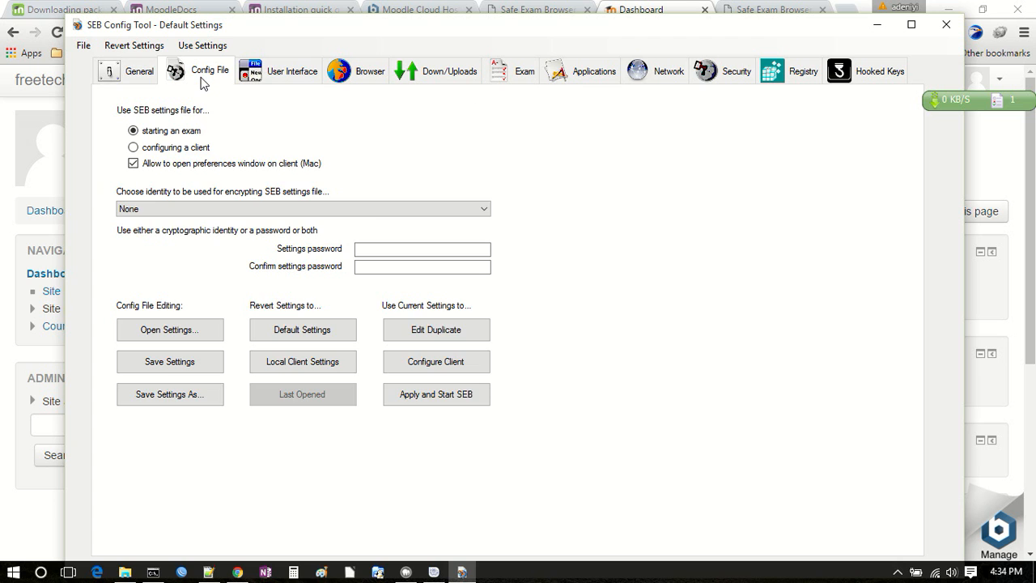
click(287, 77)
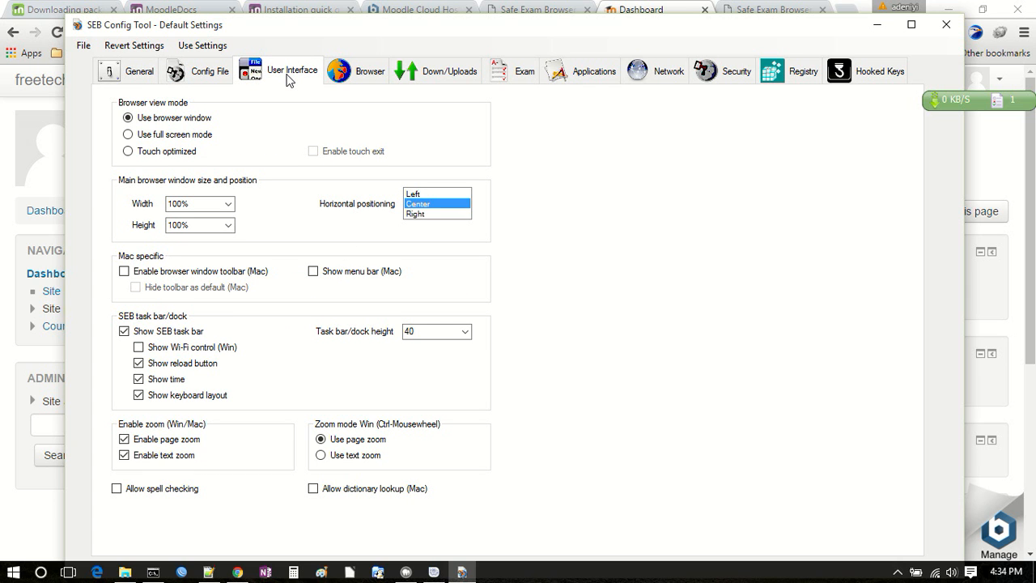
click(186, 140)
click(184, 122)
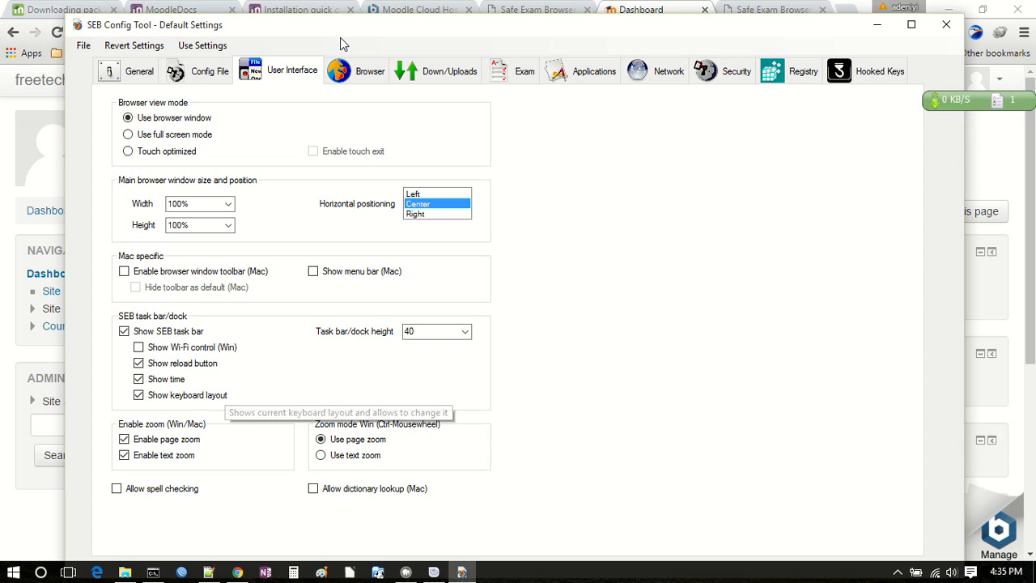
Step: Allow browsing back/forward in the browser security settings, with the reload warning shown
click(362, 70)
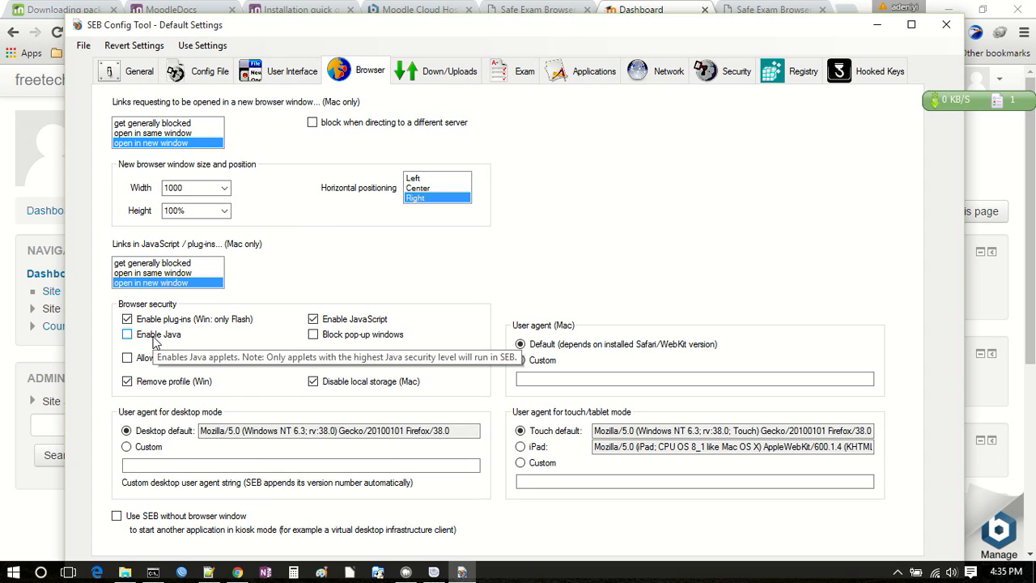
click(312, 357)
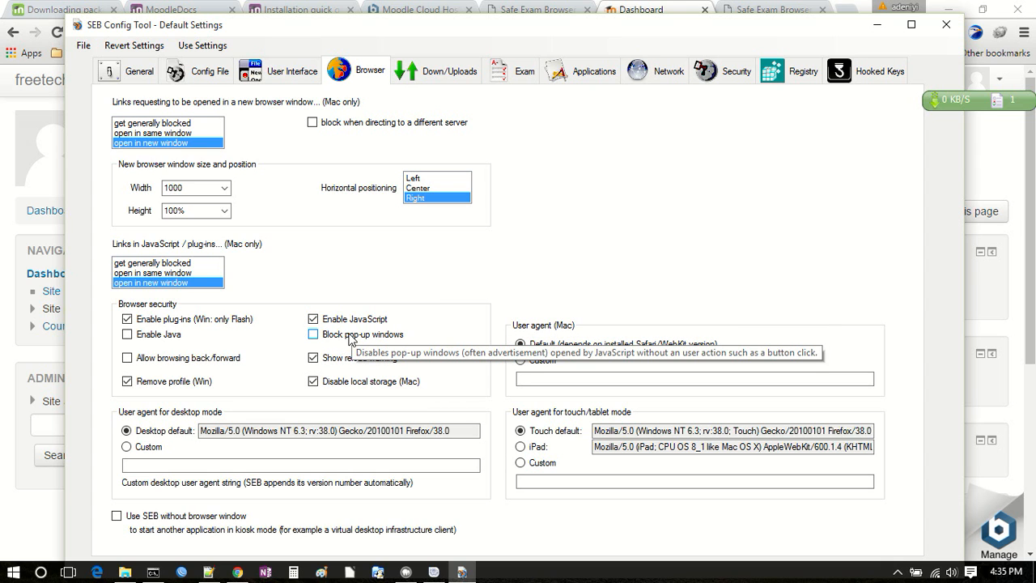
click(198, 363)
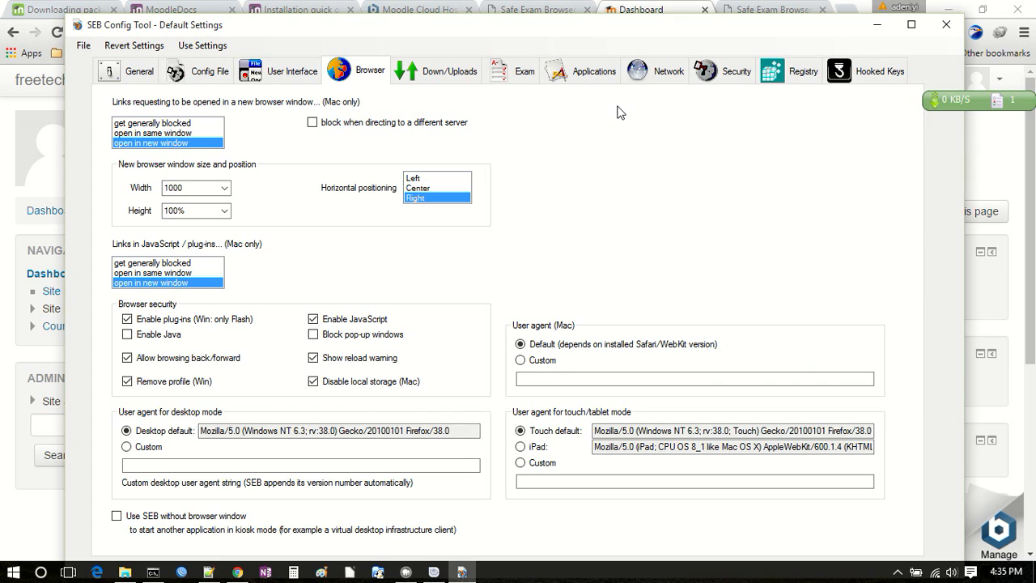
Step: Review the Exam, Applications, Network, Security, Registry and Hooked Keys settings
click(525, 75)
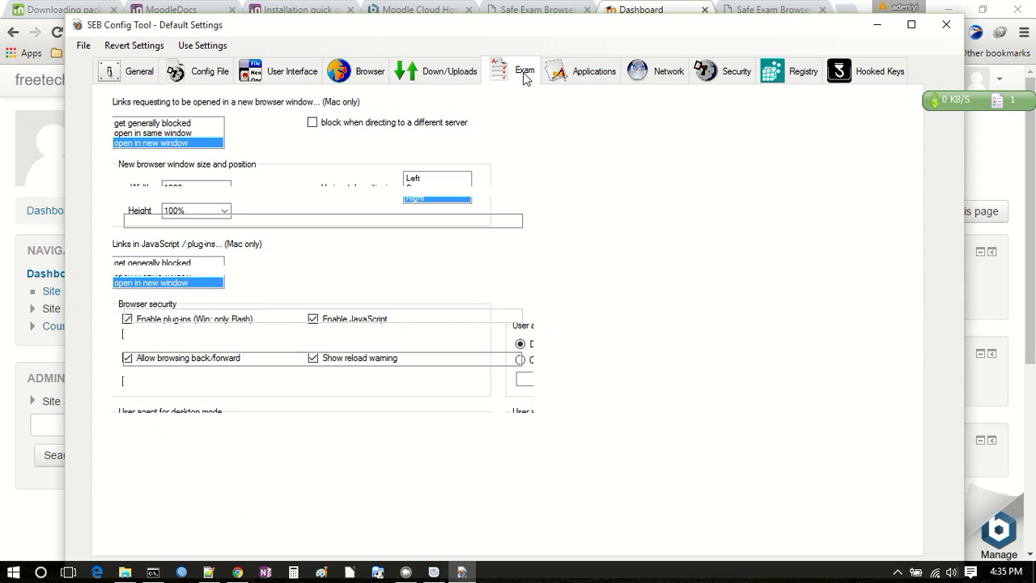
click(555, 77)
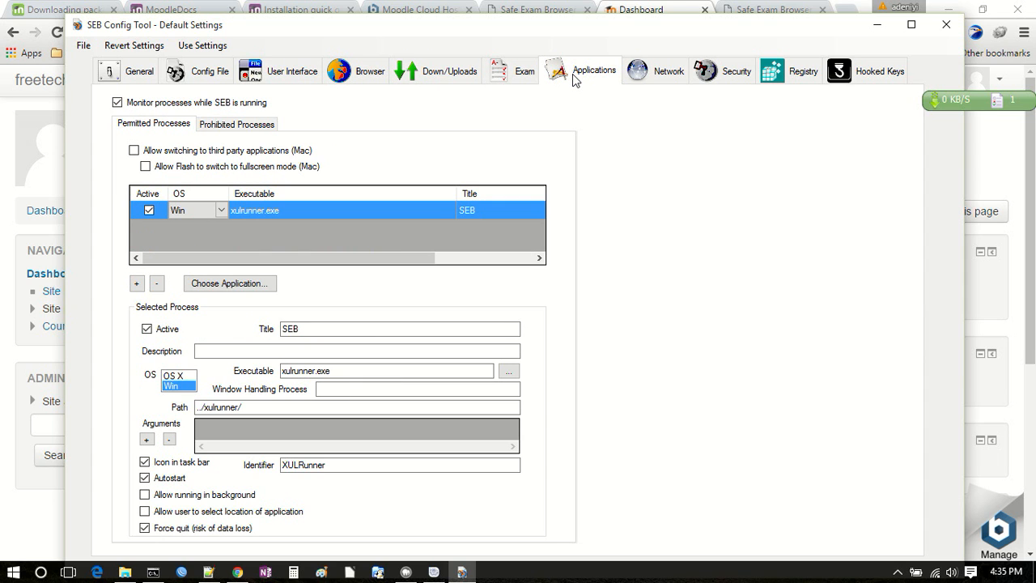
click(647, 79)
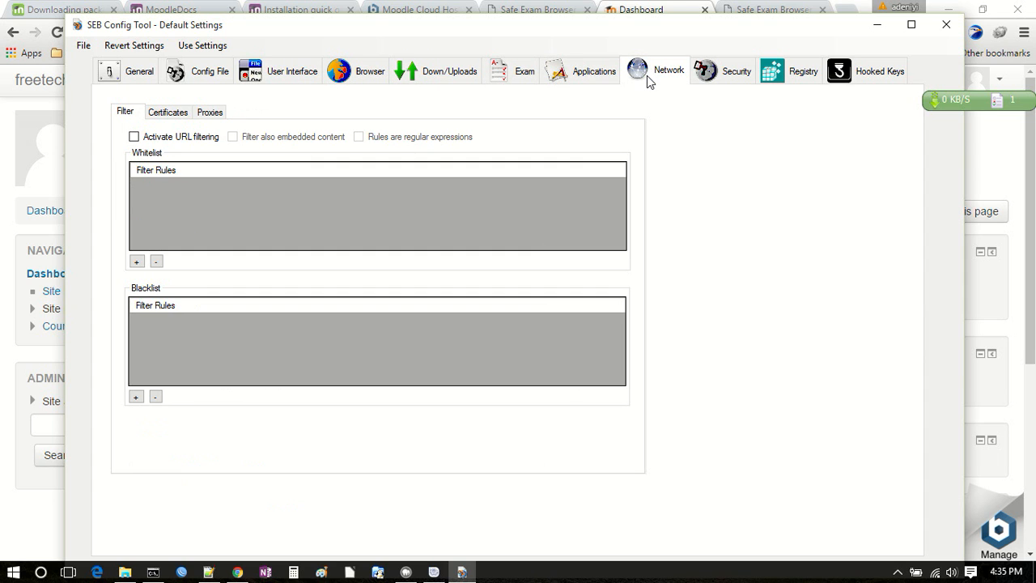
click(716, 80)
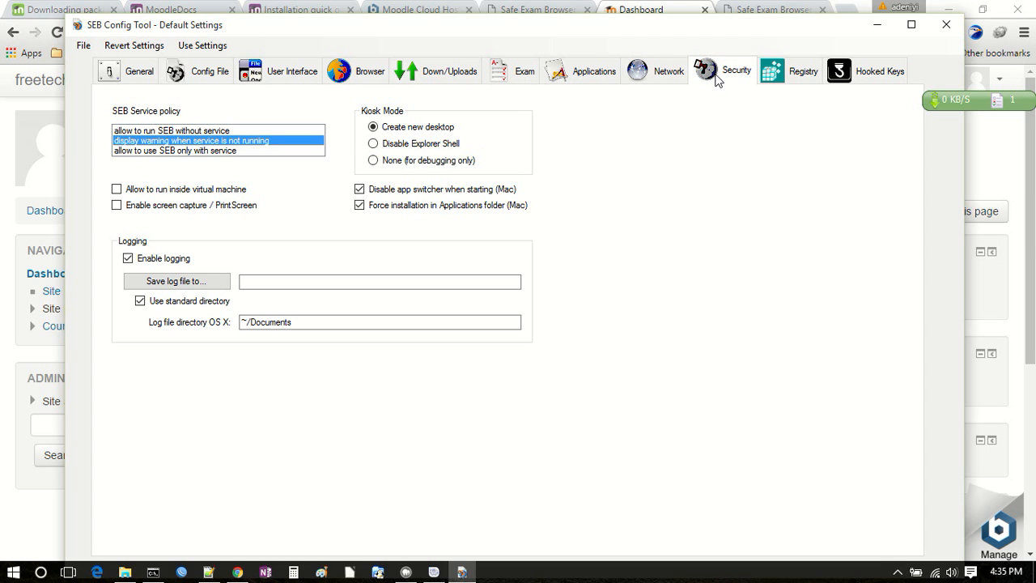
click(779, 71)
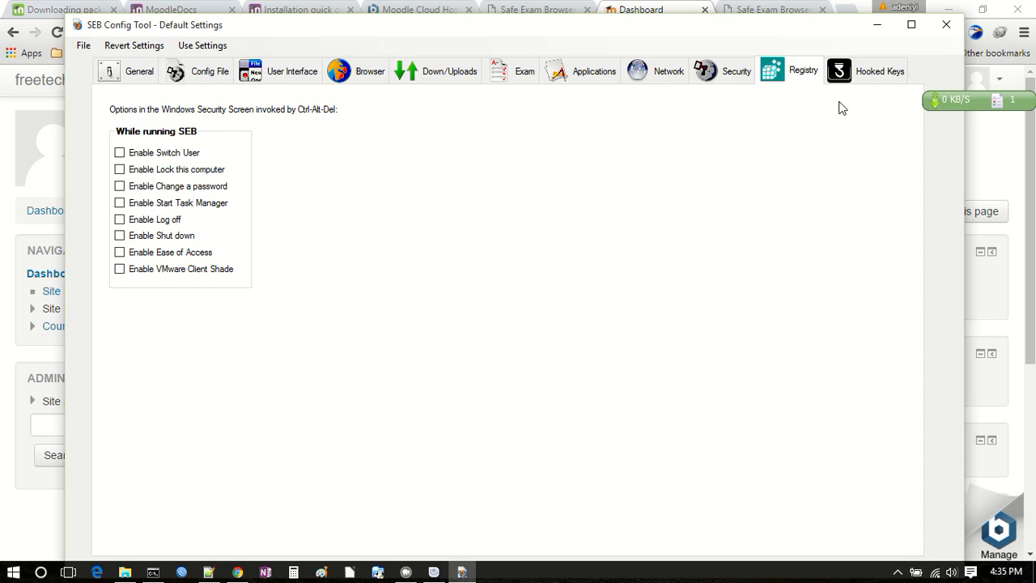
click(855, 73)
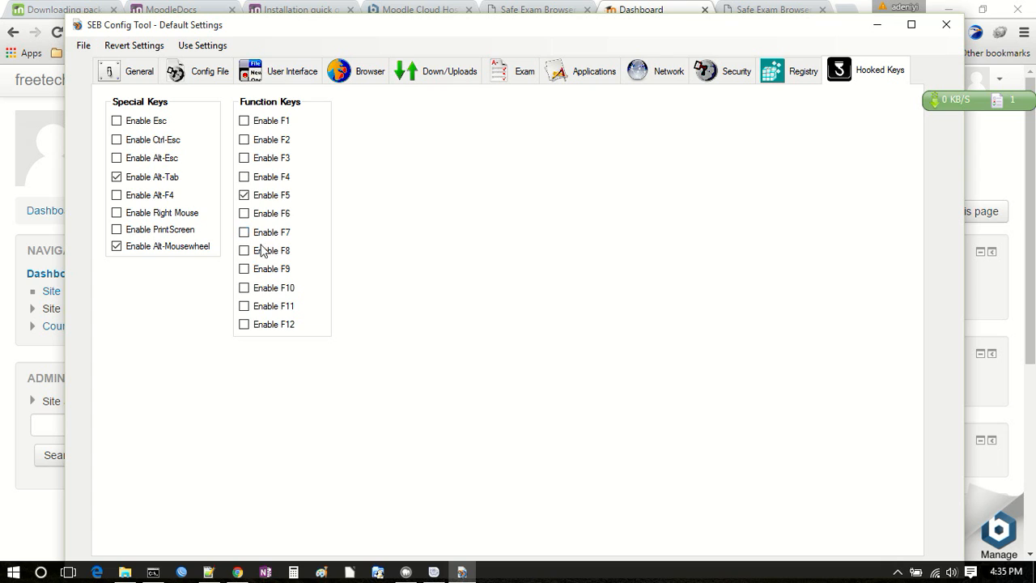
click(181, 213)
Step: Recheck the Config File settings and the General settings, including the Start URL, administrator password and quit/restart password fields
click(202, 76)
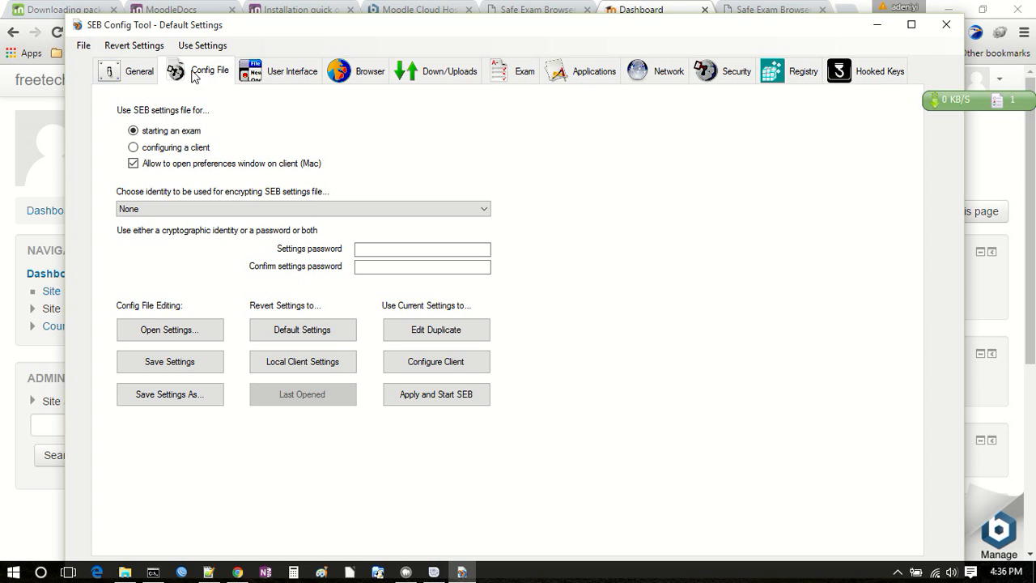
click(139, 75)
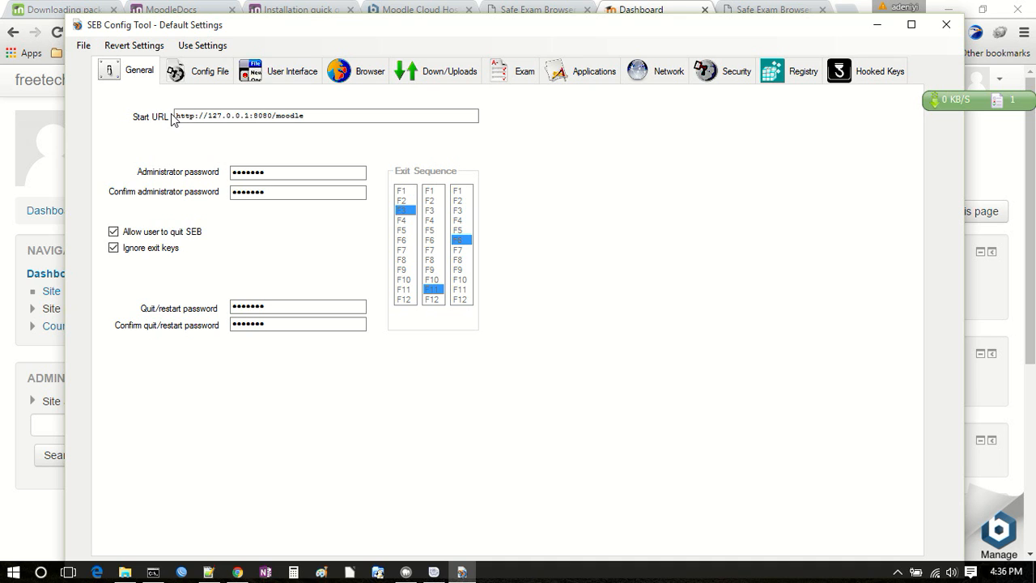
click(339, 116)
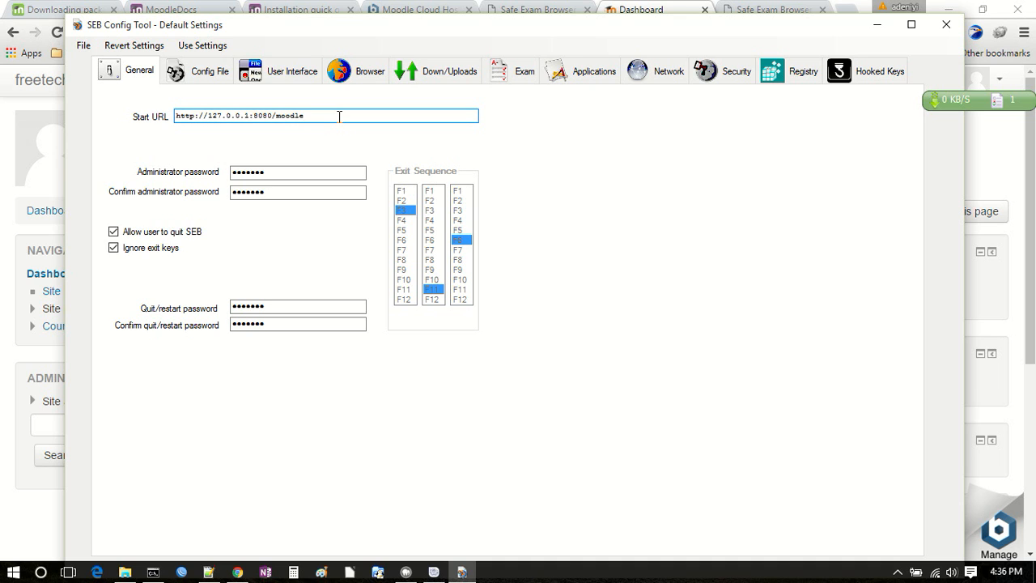
drag(339, 116, 130, 99)
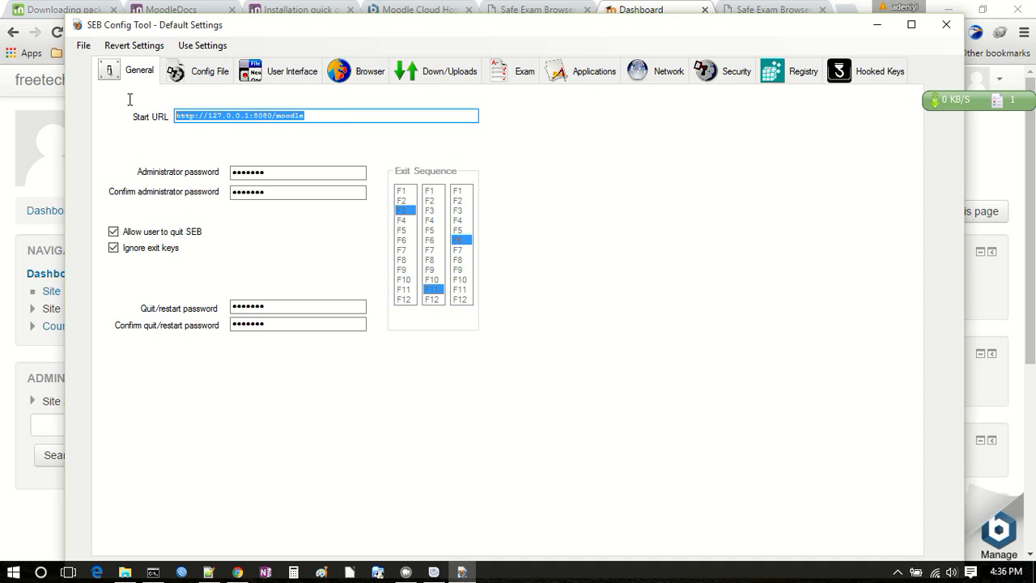
click(294, 171)
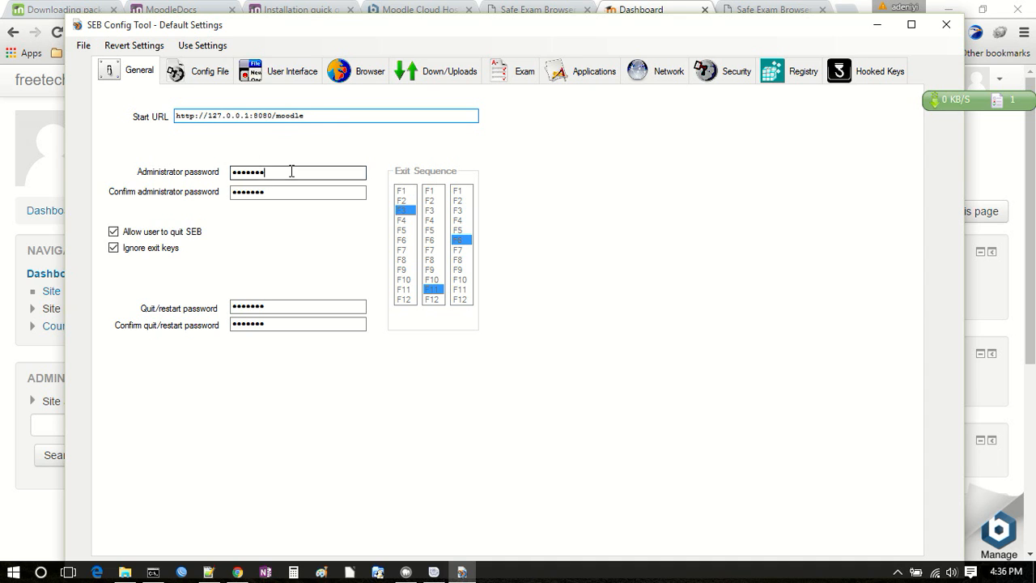
click(284, 305)
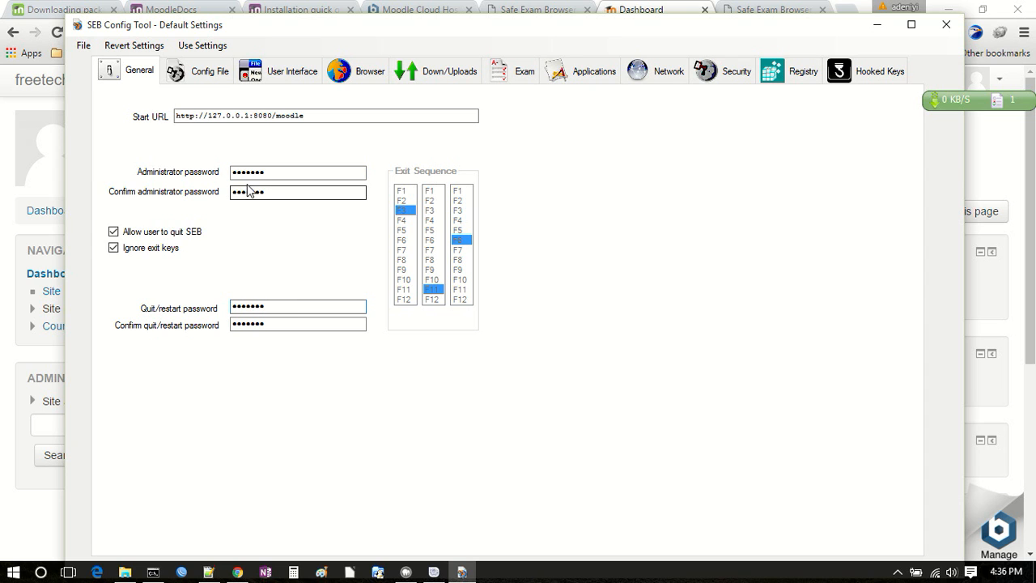
click(212, 72)
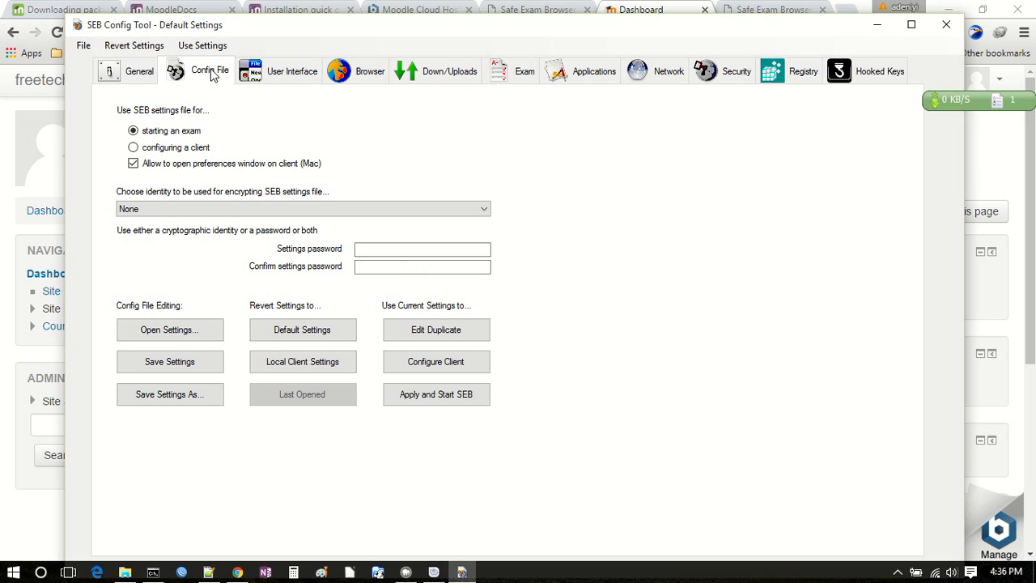
click(139, 75)
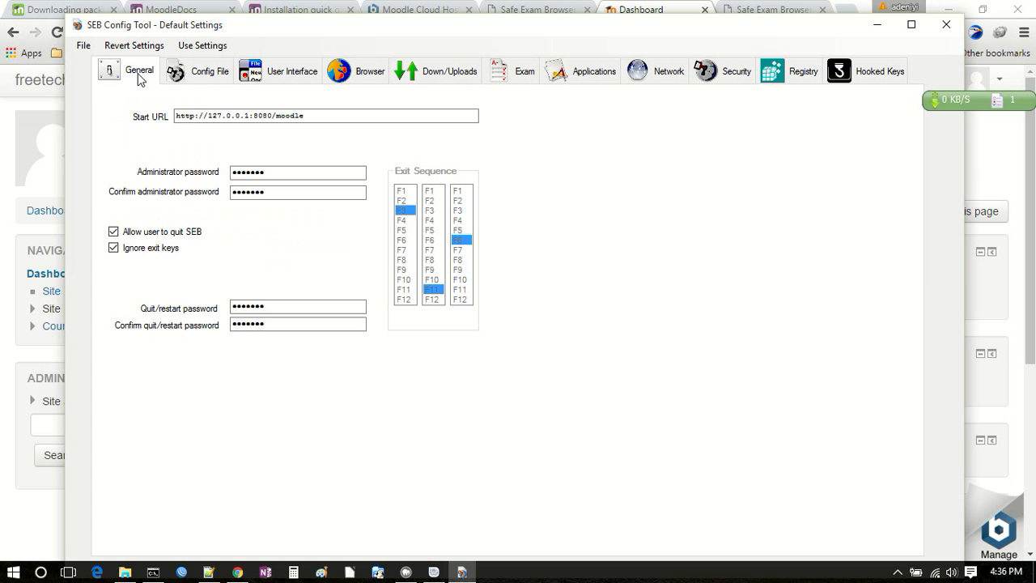
Step: Apply the current settings and start SEB, agreeing to save an unencrypted SEB settings file
click(197, 47)
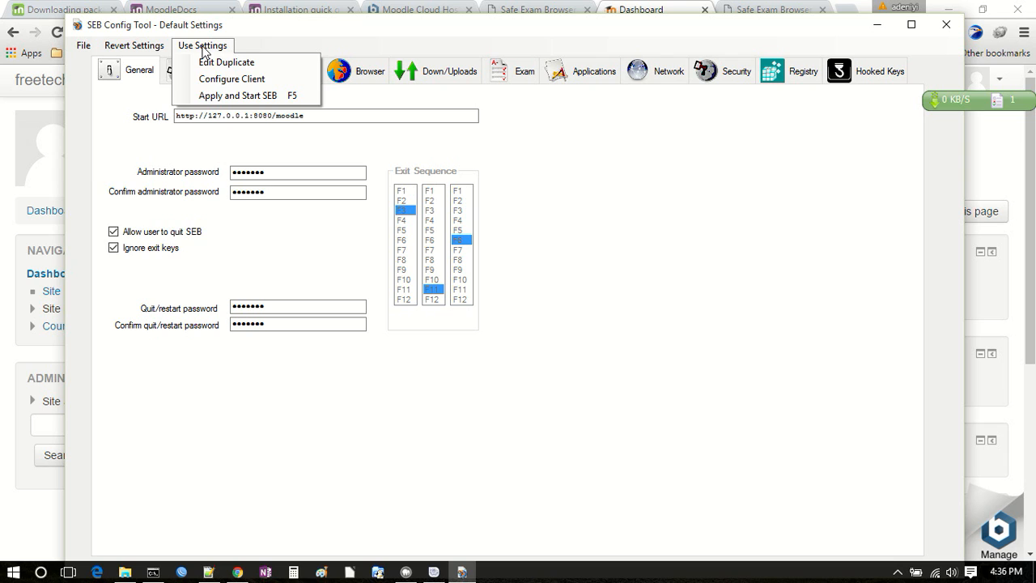
click(258, 95)
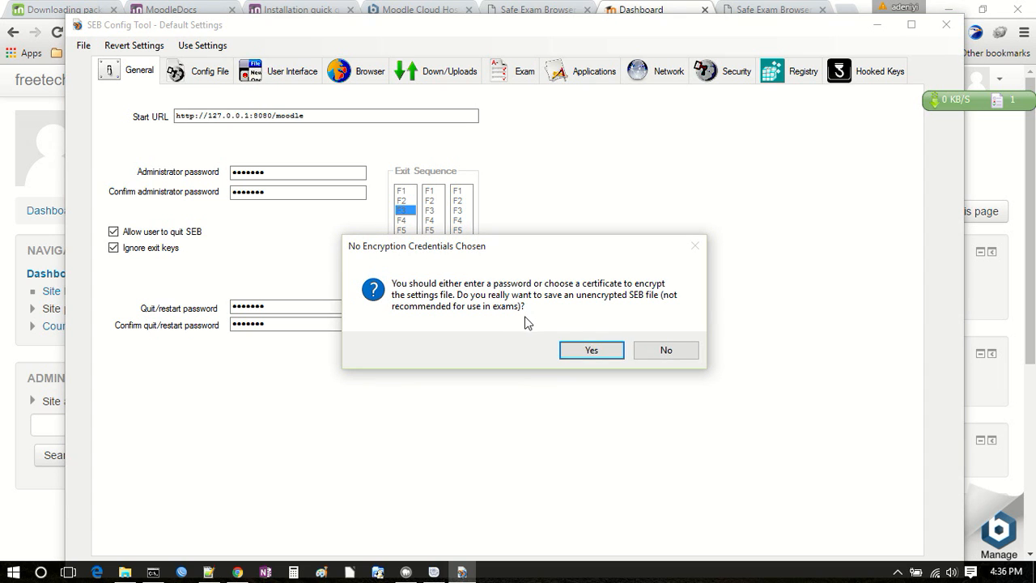
click(591, 350)
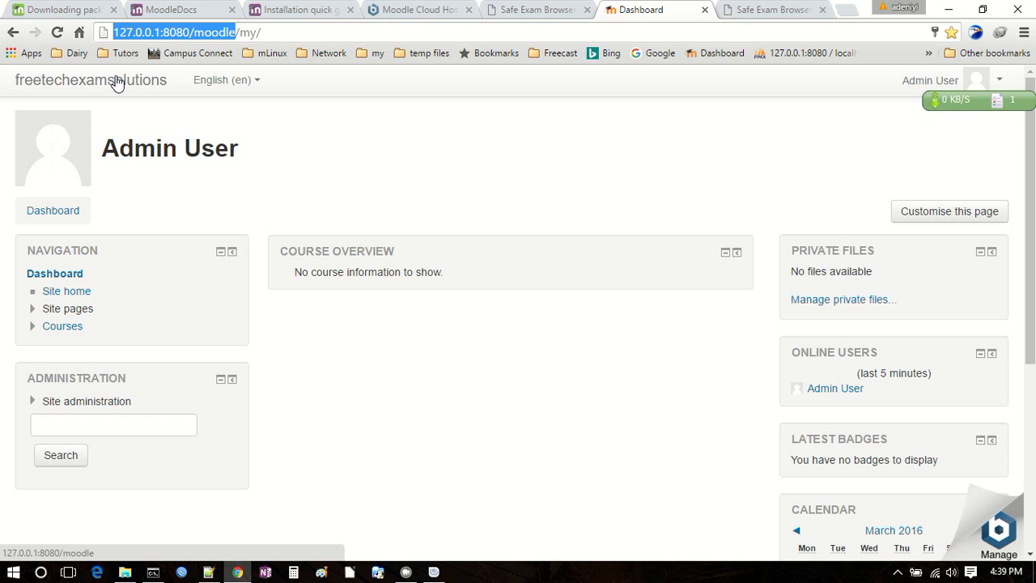
Step: Close the Safe Exam Browser download page and restore the Moodle dashboard's address in the address bar
drag(336, 36, 60, 51)
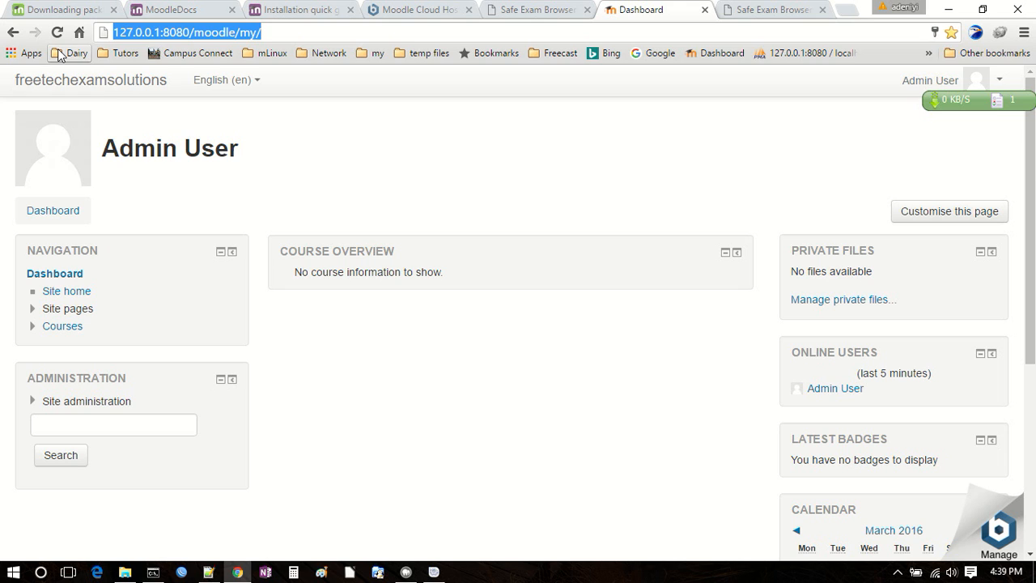
text(rt)
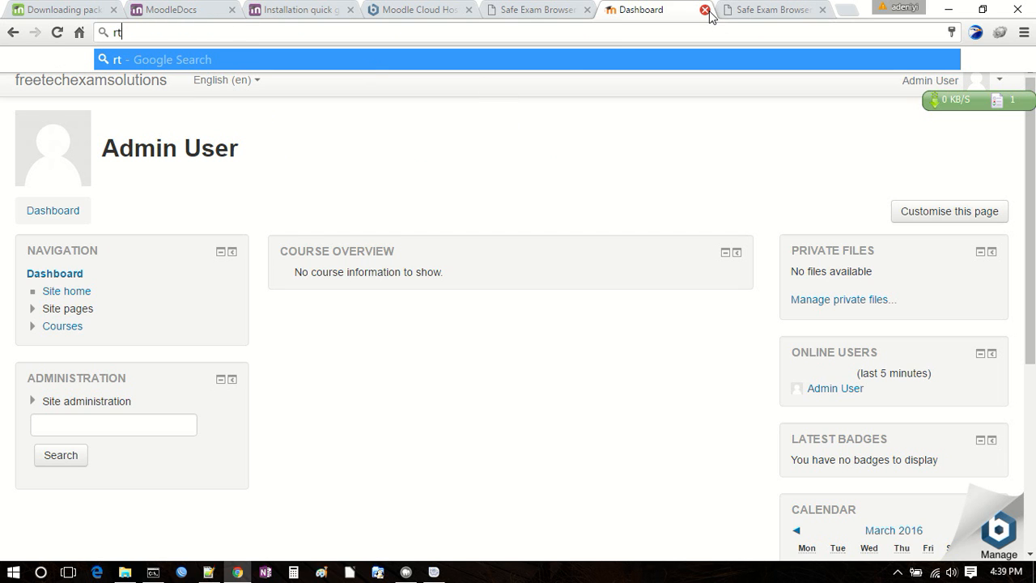
click(779, 10)
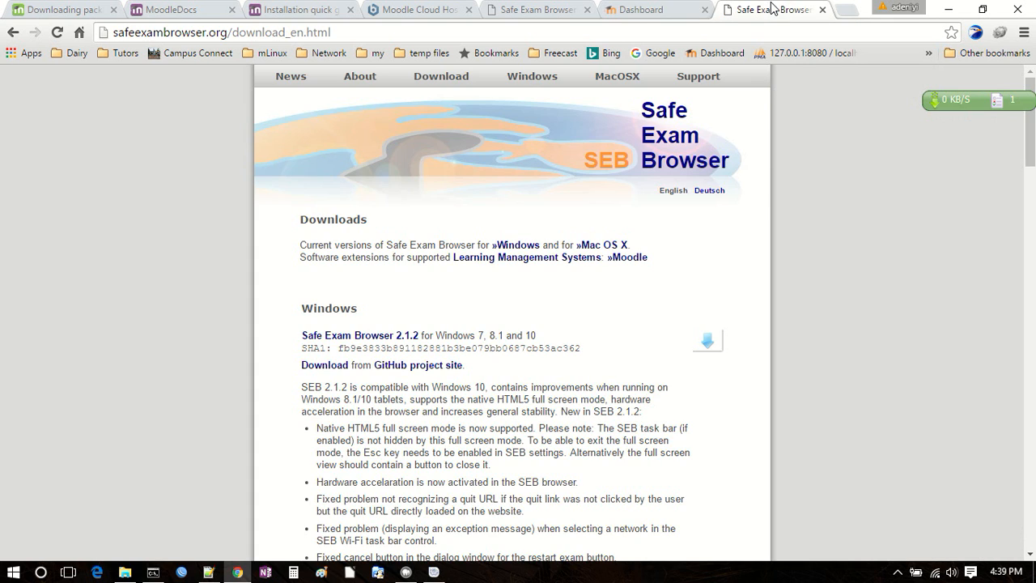
click(822, 10)
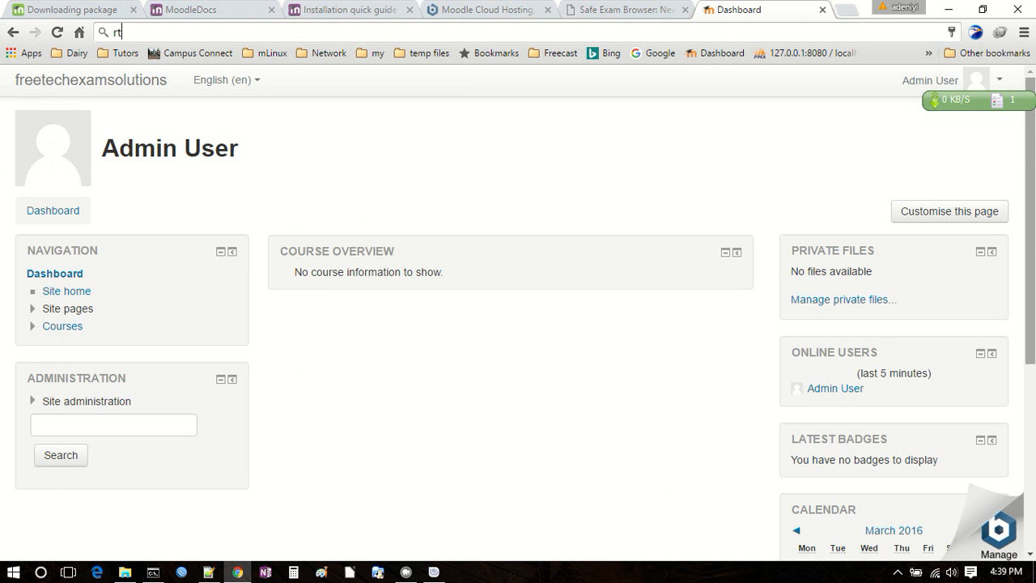
scroll(525, 329, down, 2)
scroll(525, 328, up, 2)
click(791, 31)
key(Escape)
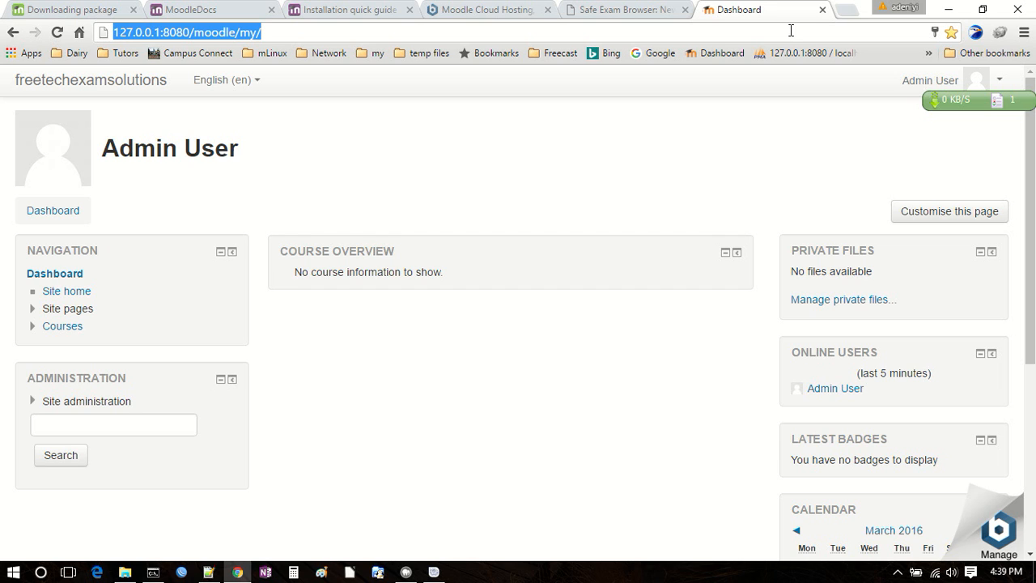
click(656, 148)
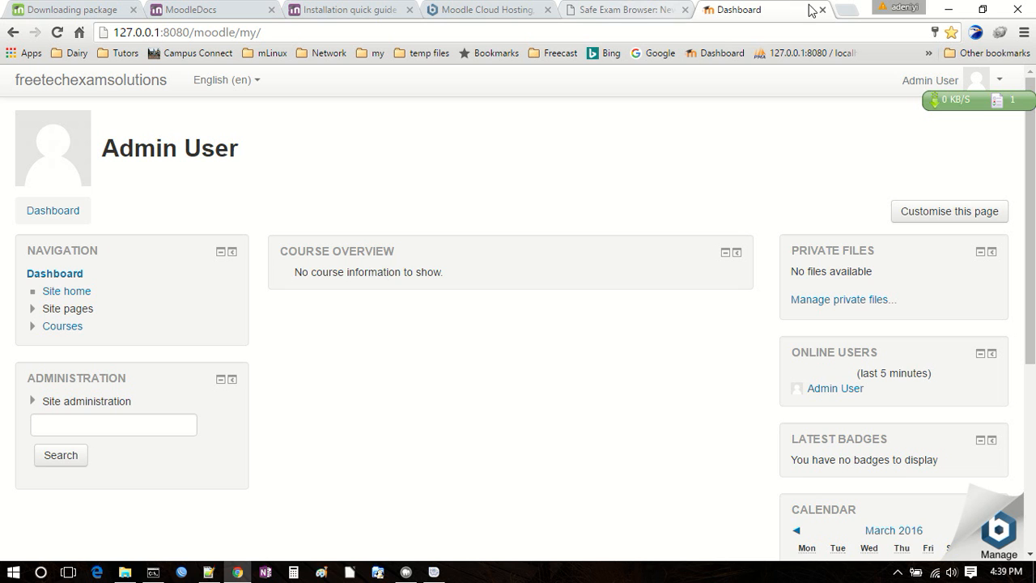
Step: Open a blank browser tab alongside the Moodle dashboard and switch to the SafeExamBrowser folder in File Explorer
click(846, 11)
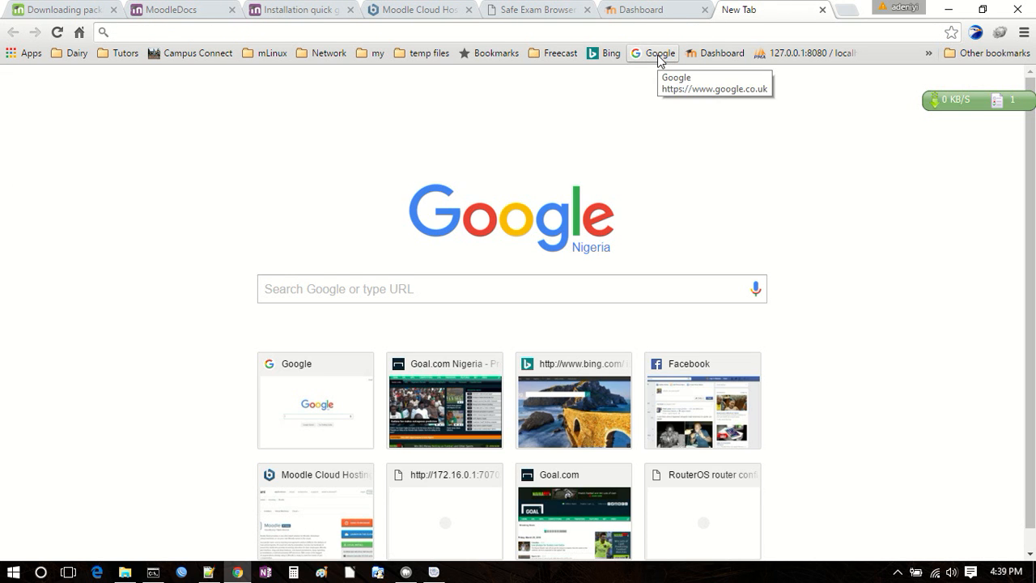
click(654, 10)
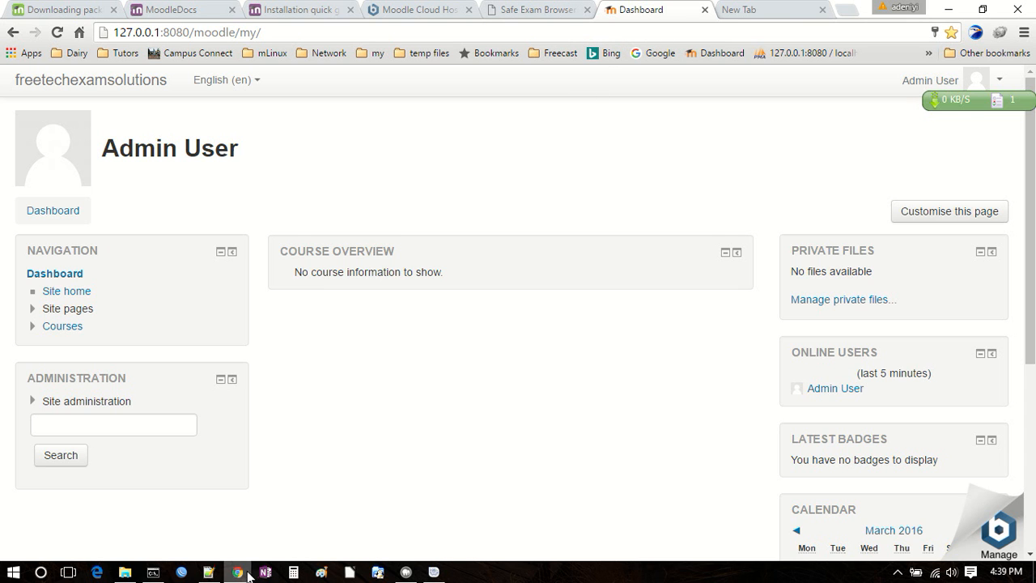
click(125, 571)
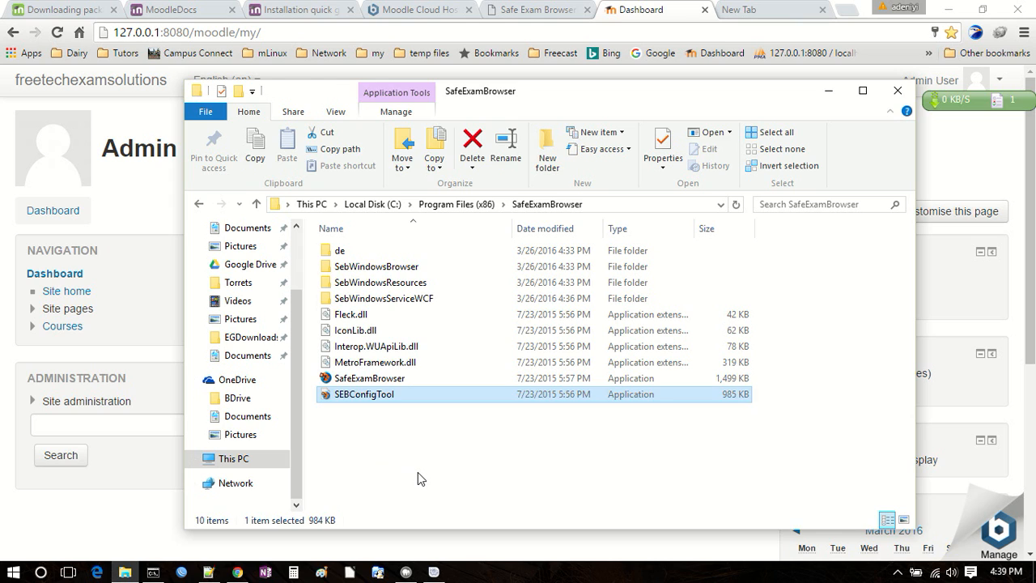
click(420, 478)
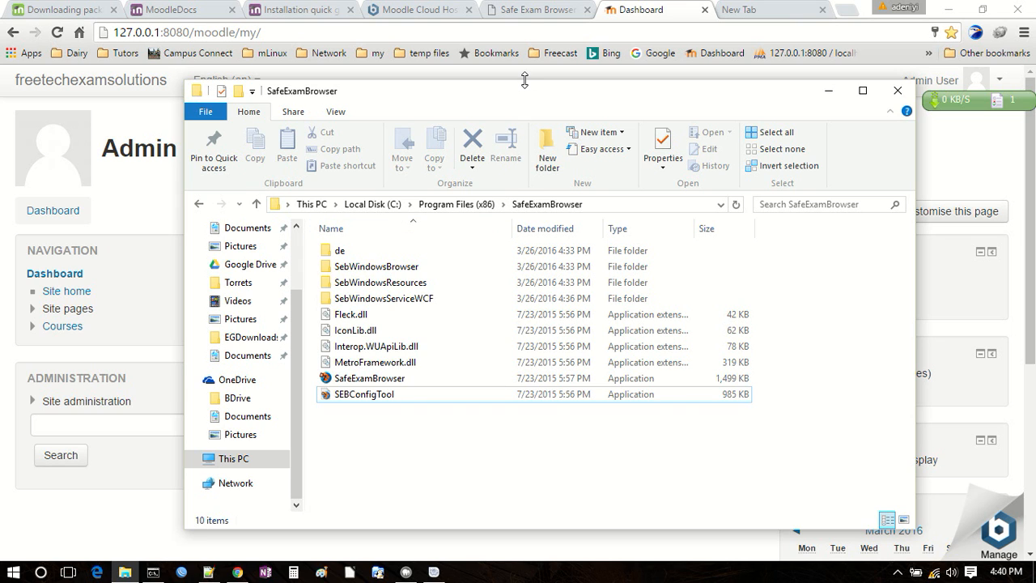
Step: Switch to Notepad++ and review the exam browser options and the Safe Exam Browser installation item in install moodle.txt
click(208, 571)
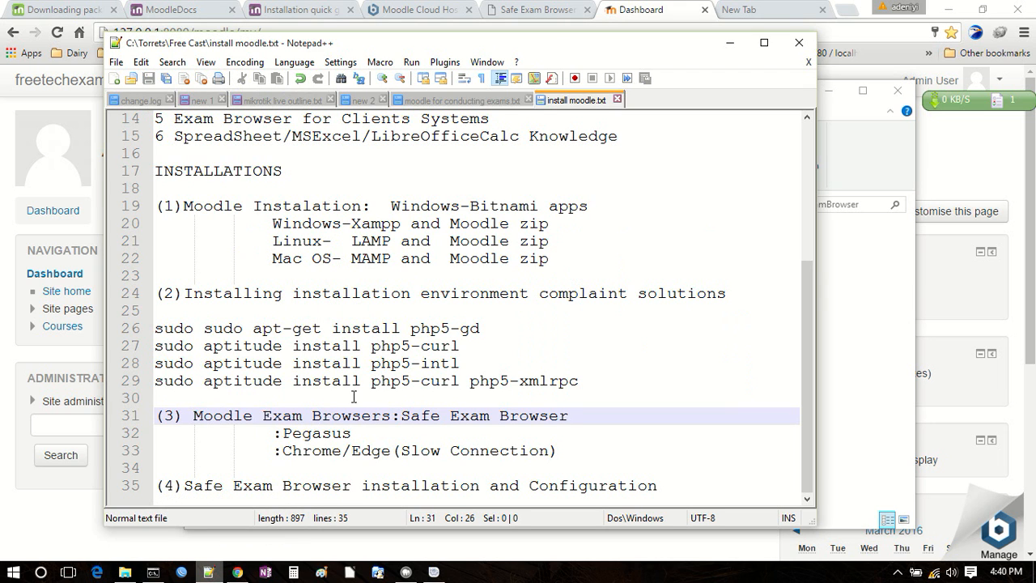
drag(239, 421, 377, 439)
click(207, 482)
drag(207, 483, 658, 486)
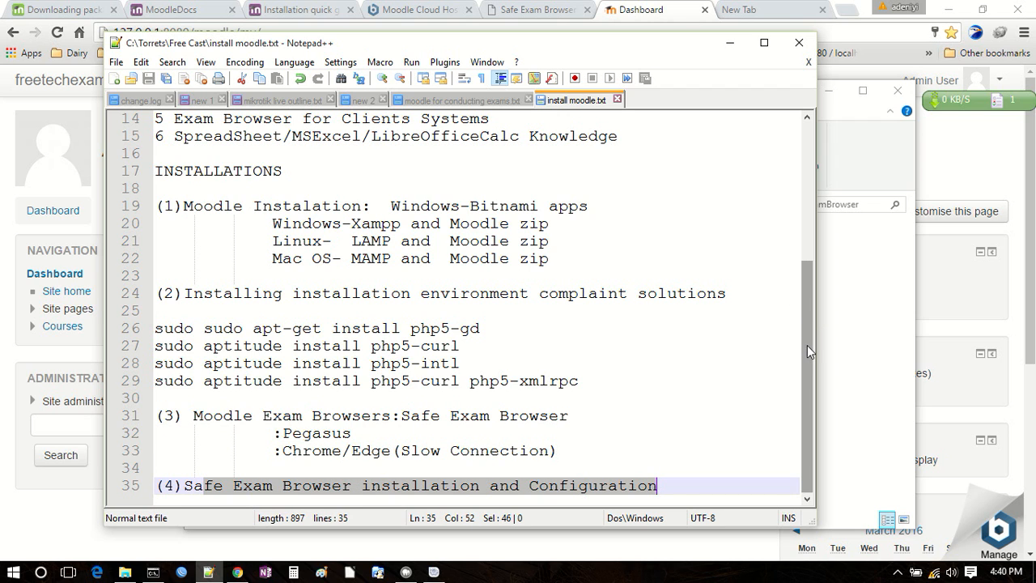
click(676, 489)
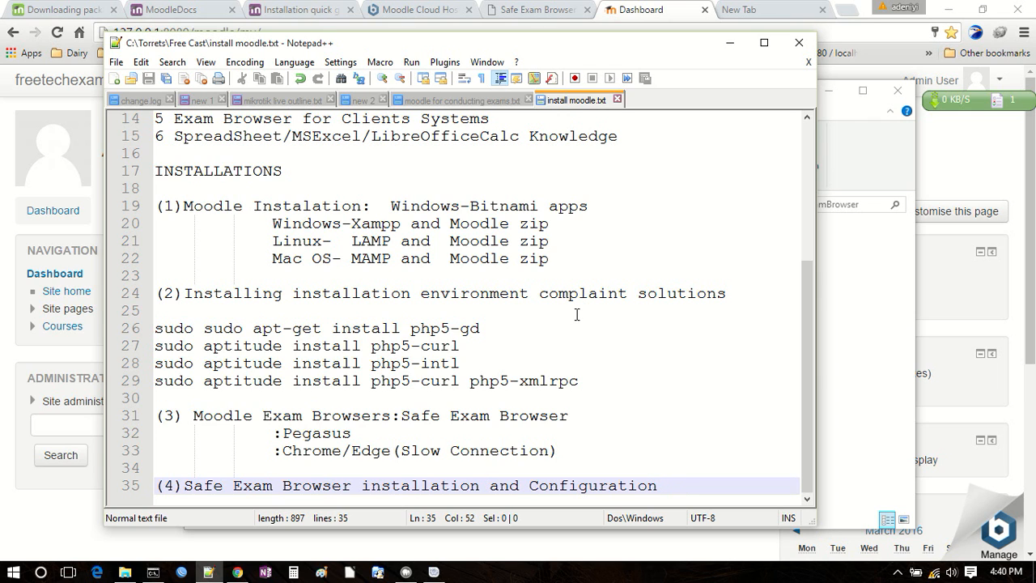
mouse_move(413, 574)
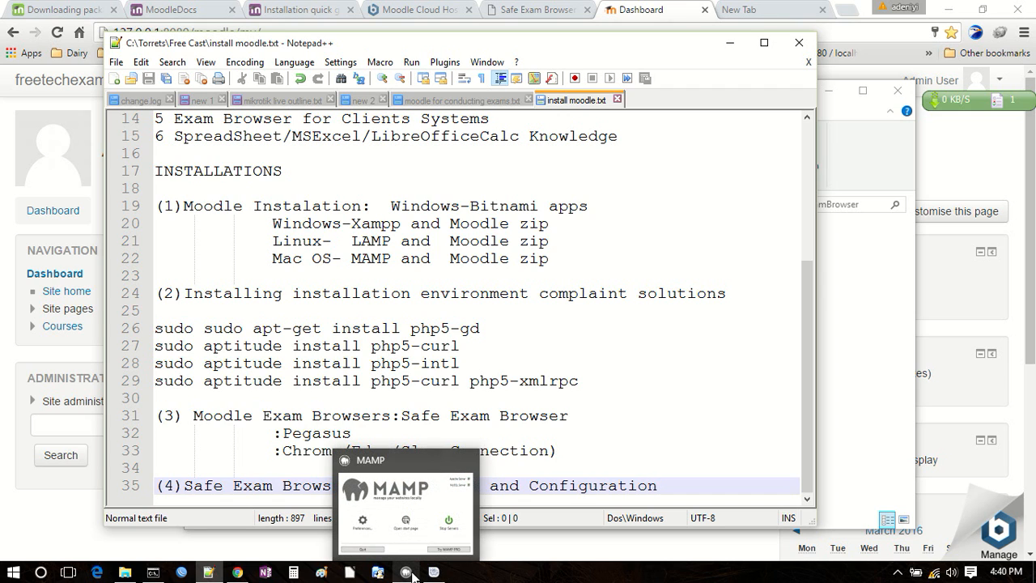